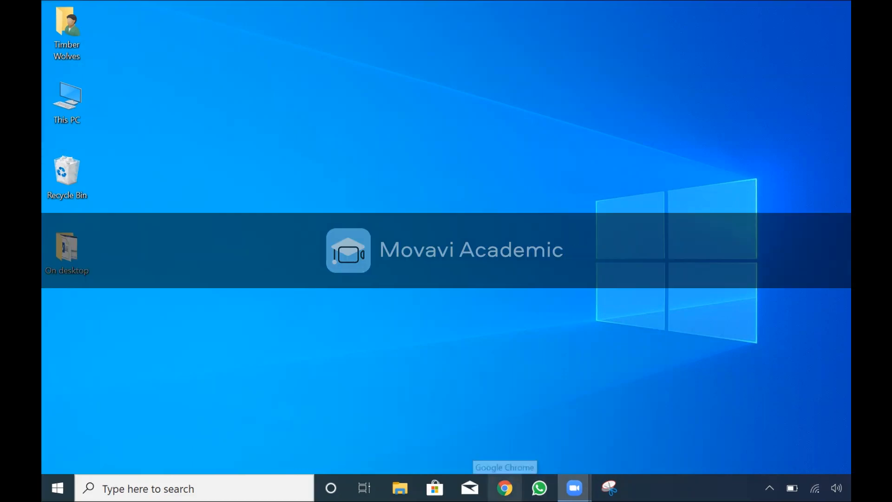
- Switch to Google Chrome, search for "download r" and open the R Project for Statistical Computing website
{"action": "left_click", "coordinate": [504, 488]}
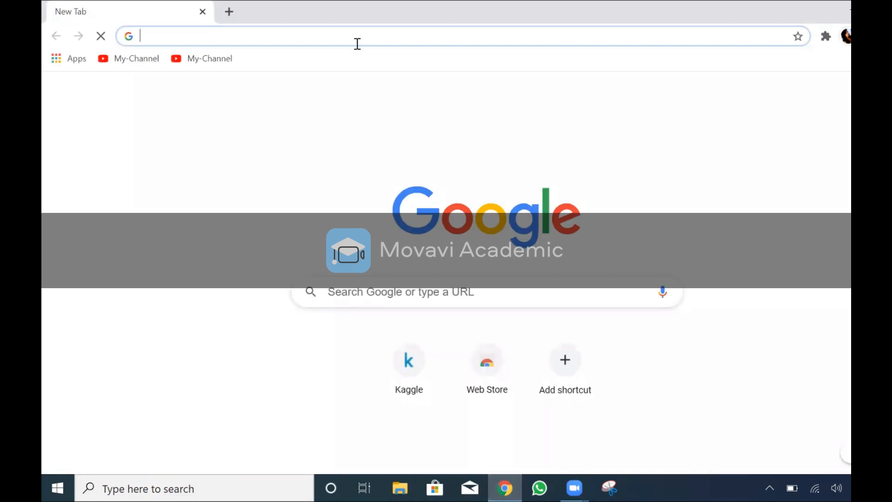
{"action": "left_click", "coordinate": [330, 42]}
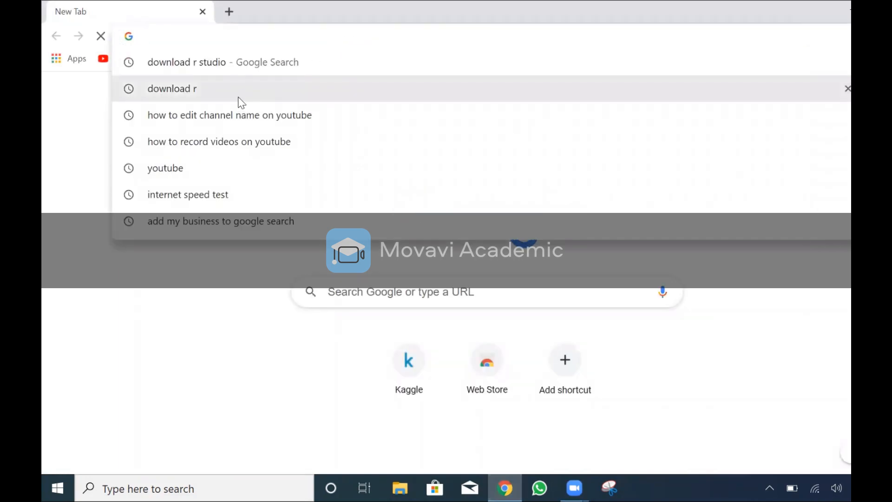
{"action": "left_click", "coordinate": [239, 97]}
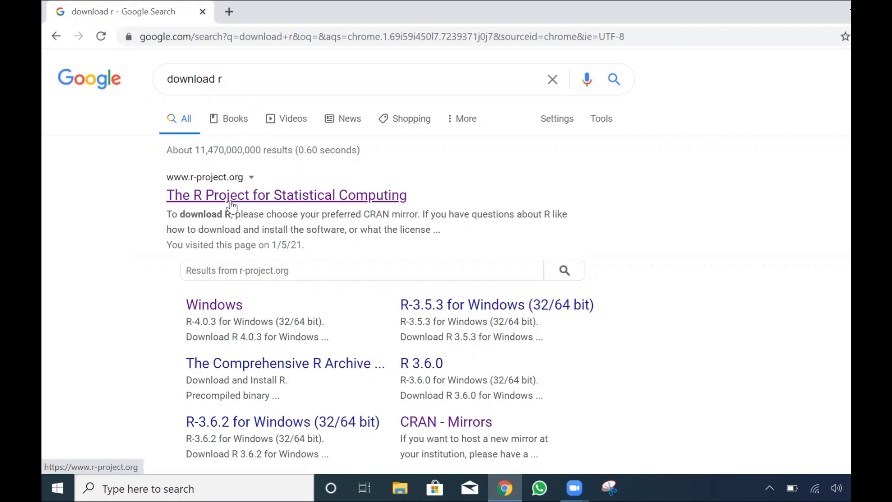
{"action": "left_click", "coordinate": [283, 198]}
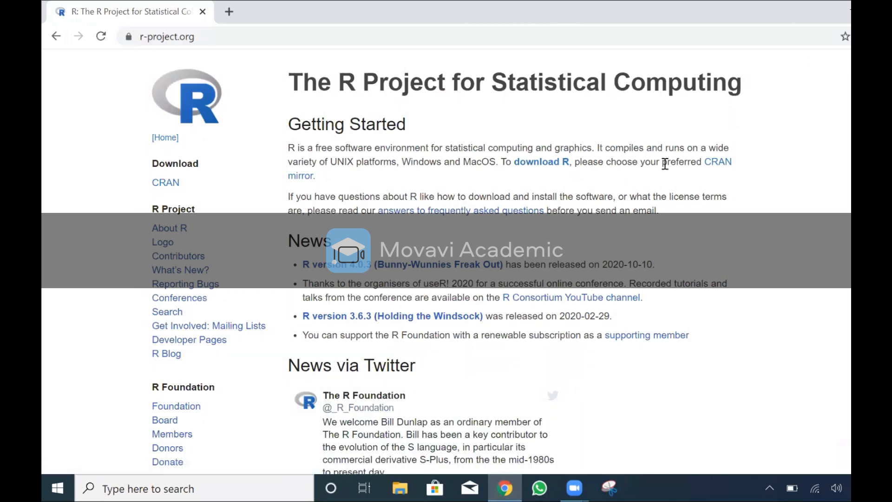
- Go to the CRAN mirrors list and open the Iowa State University mirror in the USA
{"action": "left_click", "coordinate": [719, 168]}
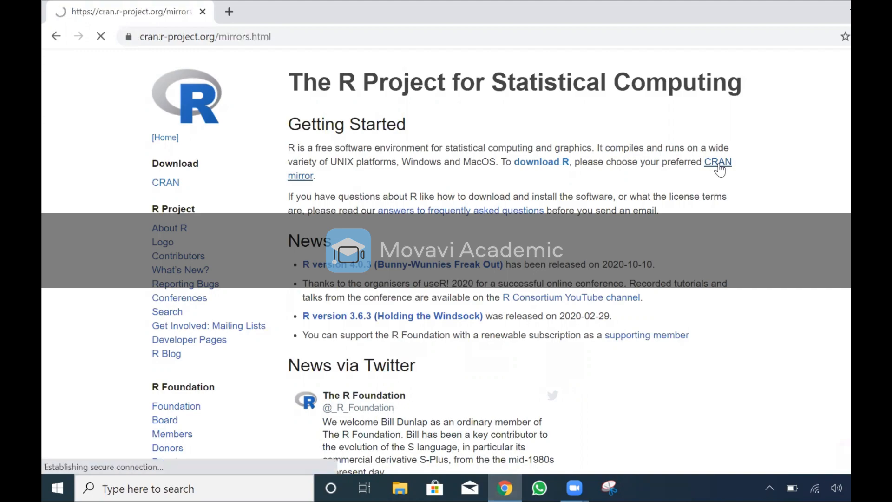
{"action": "scroll", "coordinate": [432, 237], "scroll_direction": "down", "scroll_amount": 12}
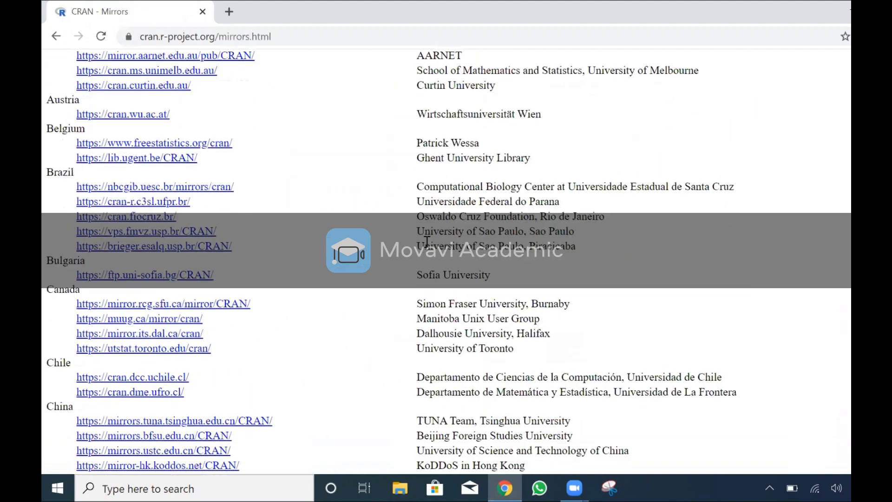
{"action": "scroll", "coordinate": [428, 246], "scroll_direction": "down", "scroll_amount": 18}
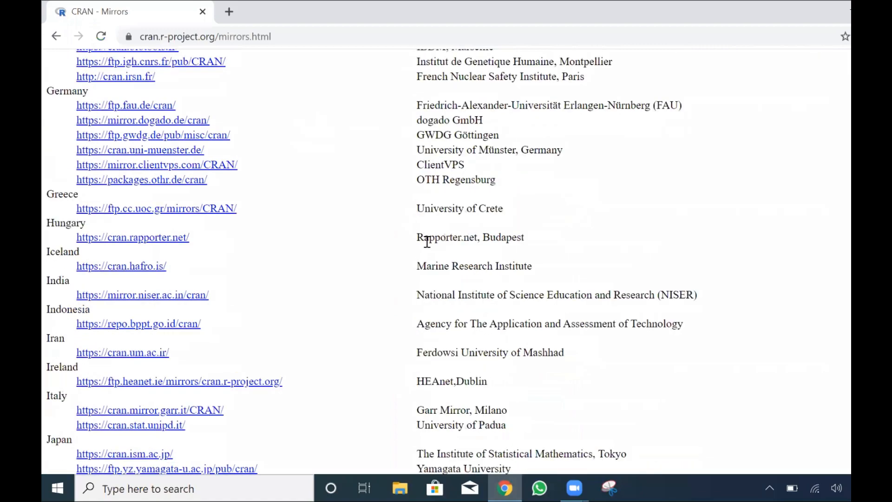
{"action": "scroll", "coordinate": [427, 241], "scroll_direction": "down", "scroll_amount": 15}
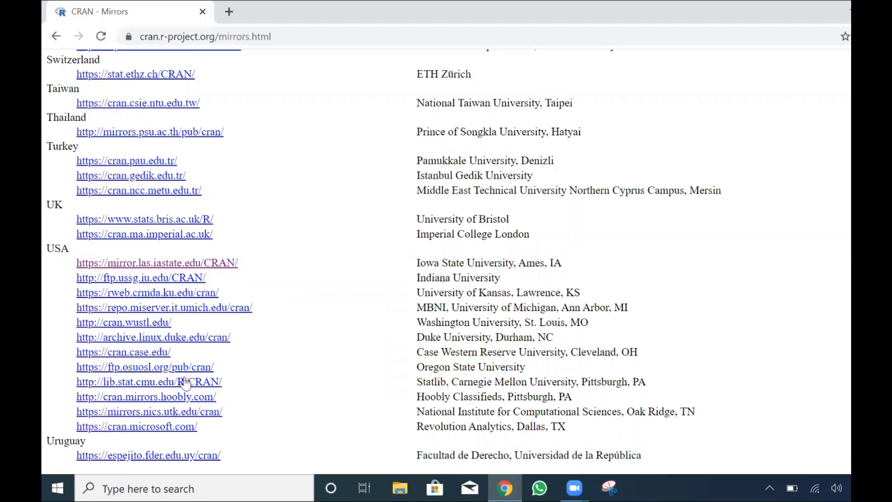
{"action": "left_click", "coordinate": [161, 264]}
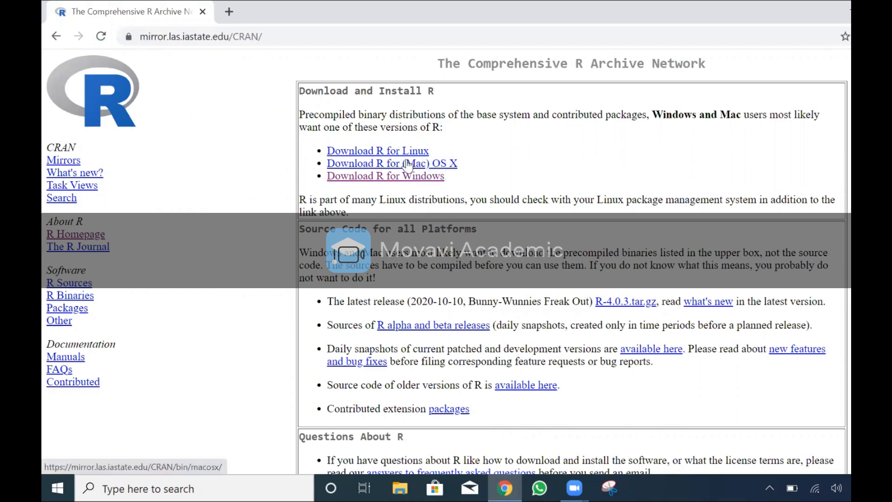
- Download the R 4.0.3 installer for Windows from the base distribution
{"action": "left_click", "coordinate": [390, 181]}
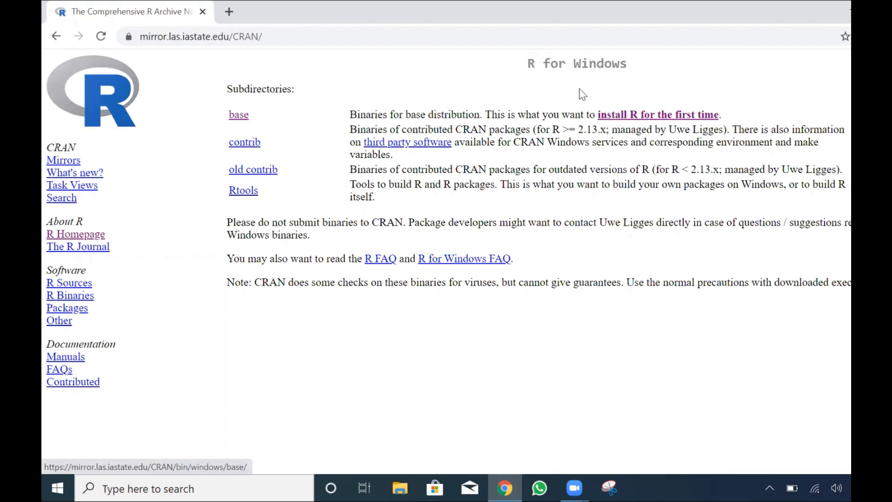
{"action": "left_click", "coordinate": [236, 115]}
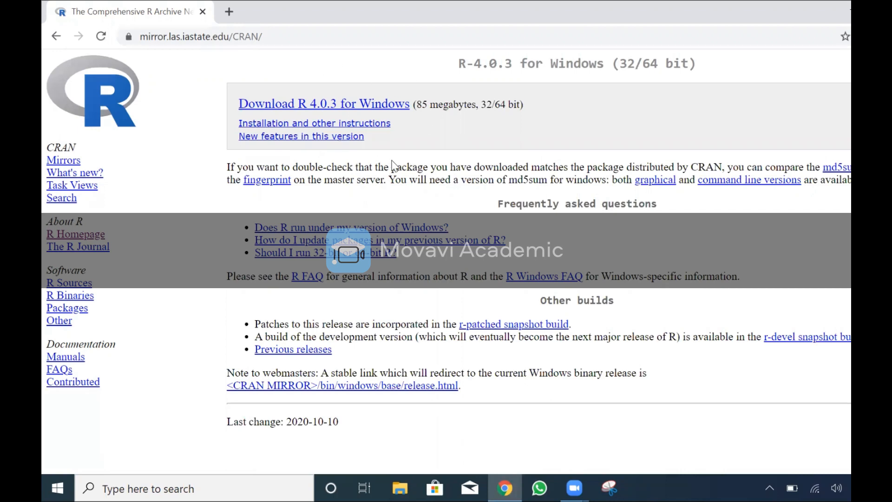
{"action": "left_click", "coordinate": [342, 111]}
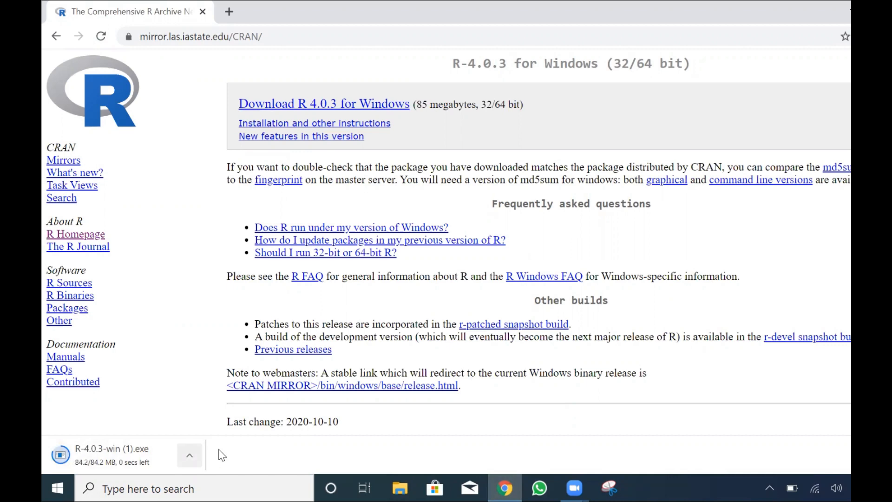
- Show the downloaded R-4.0.3-win (1) installer in its folder and run it
{"action": "left_click", "coordinate": [190, 455]}
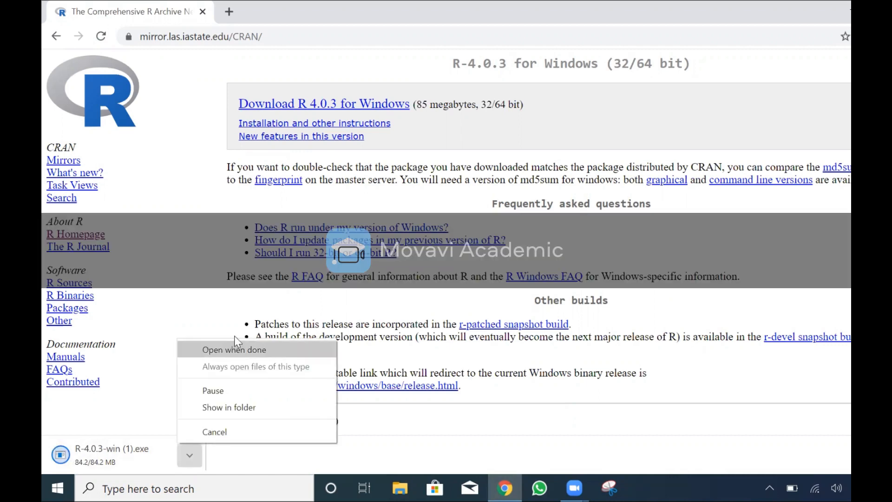
{"action": "left_click", "coordinate": [217, 407]}
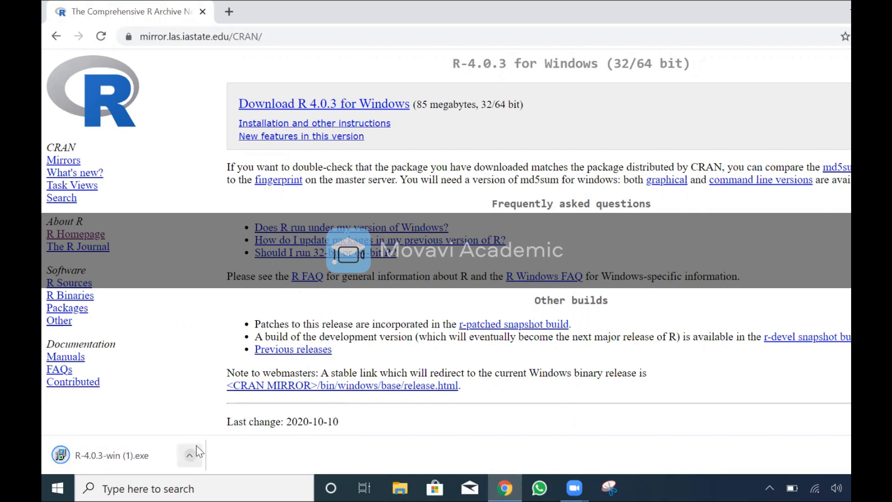
{"action": "left_click", "coordinate": [196, 445]}
{"action": "left_click", "coordinate": [215, 407]}
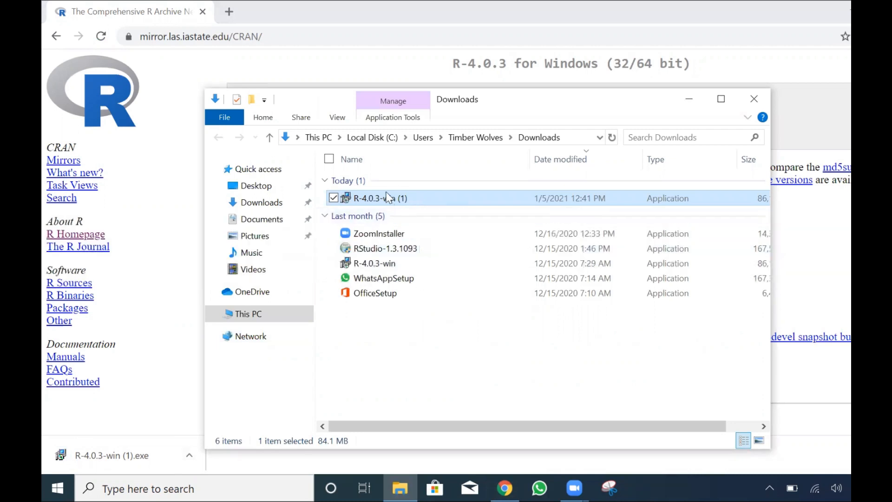
{"action": "double_click", "coordinate": [379, 199]}
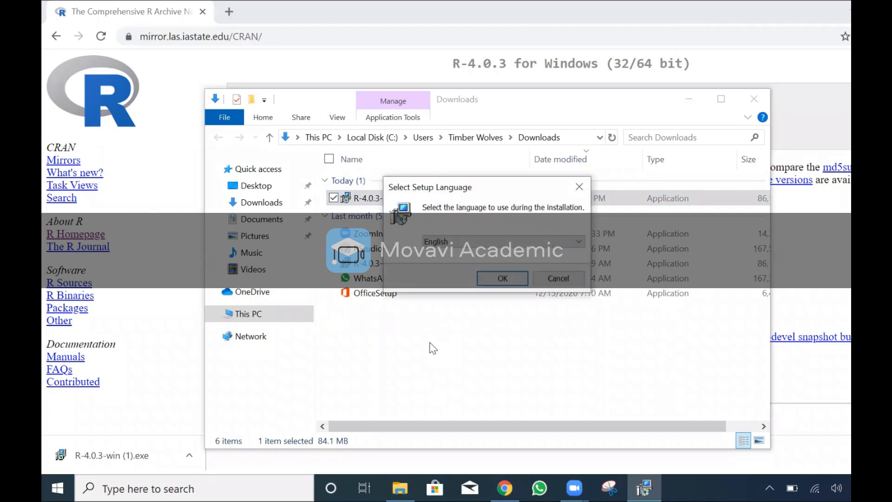
- Set up R in English, accepting the license, the C:\Program Files\R\R-4.0.3 folder and all user installation components
{"action": "left_click", "coordinate": [500, 278]}
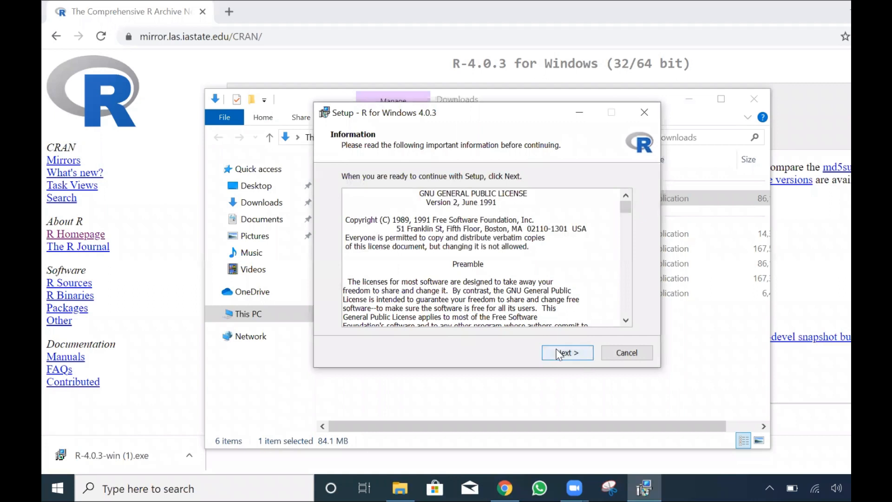
{"action": "left_click", "coordinate": [560, 353]}
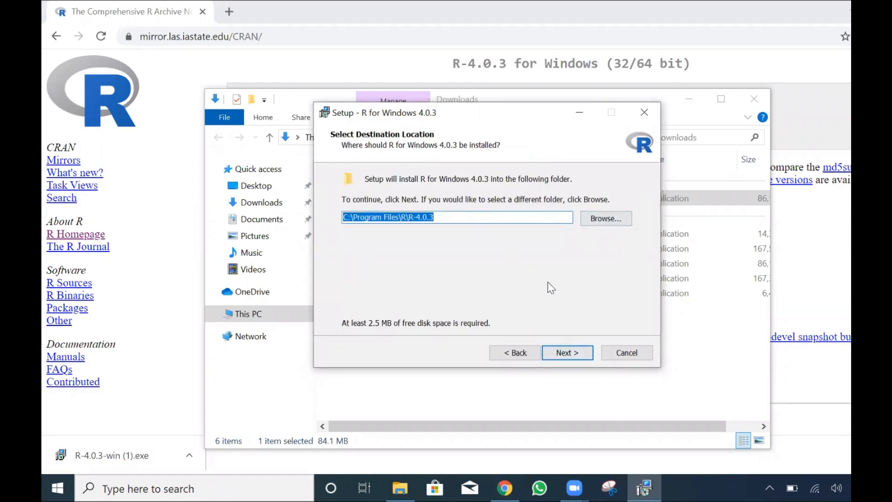
{"action": "left_click", "coordinate": [557, 356]}
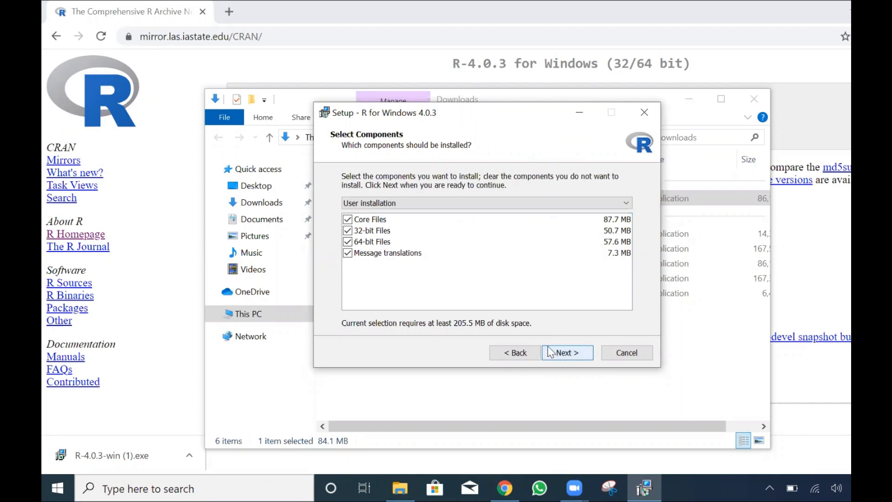
{"action": "left_click", "coordinate": [571, 353]}
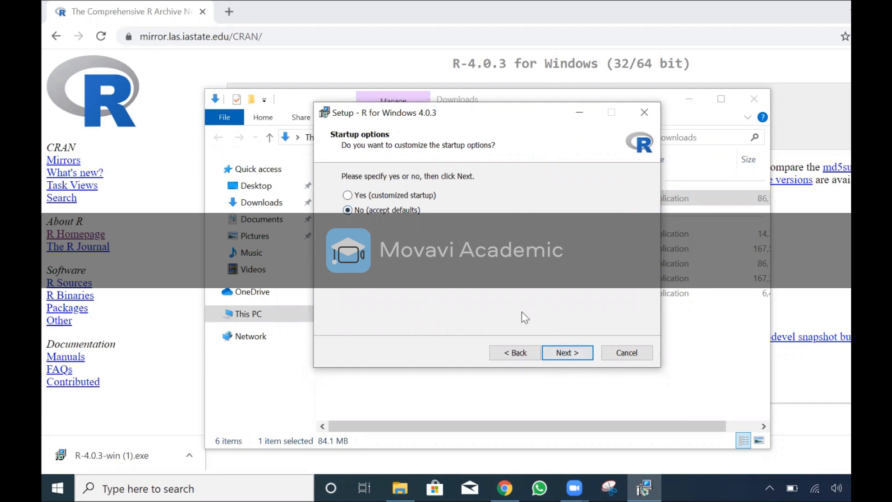
- Install R with the default startup options, Start Menu folder and additional tasks, then finish setup and close the Downloads folder
{"action": "left_click", "coordinate": [560, 356]}
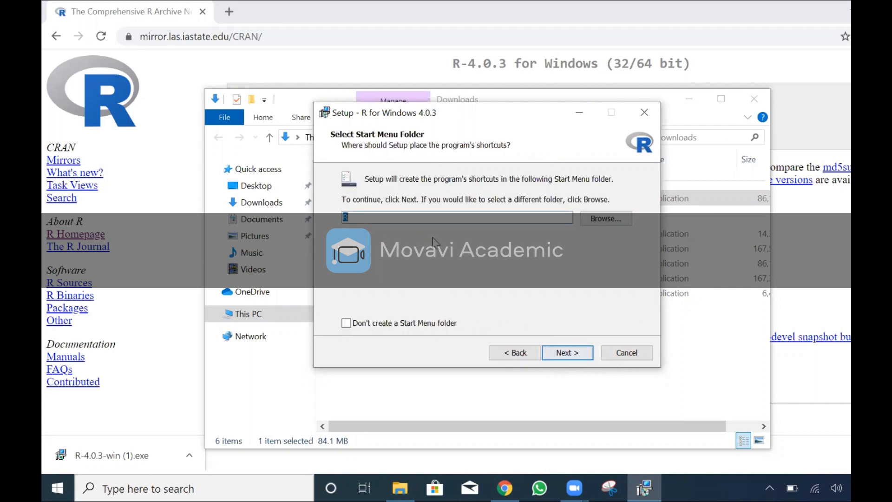
{"action": "left_click", "coordinate": [581, 353]}
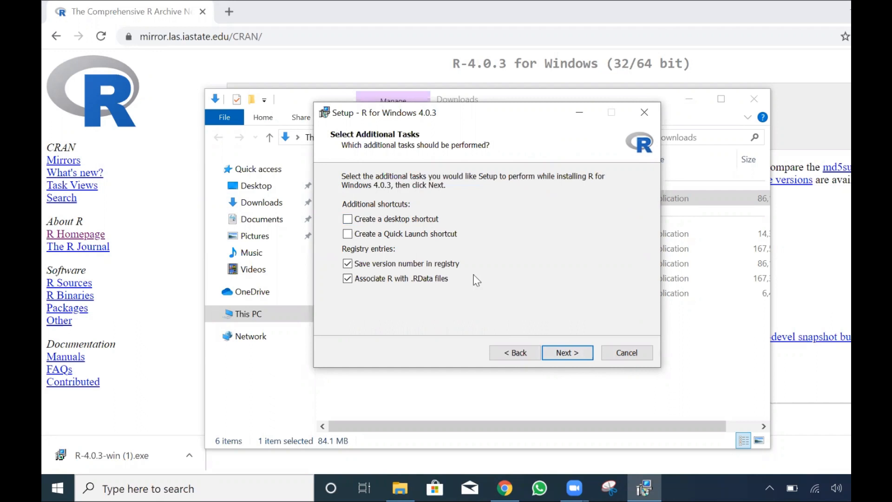
{"action": "left_click", "coordinate": [567, 358]}
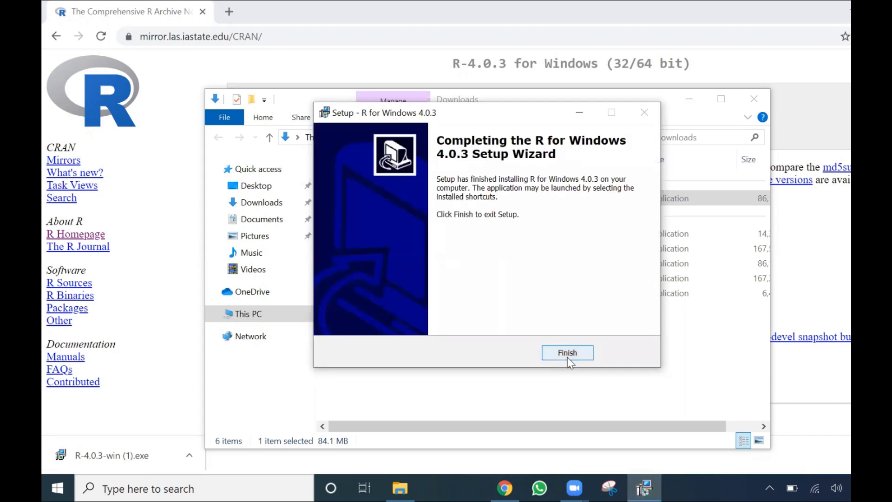
{"action": "left_click", "coordinate": [565, 357]}
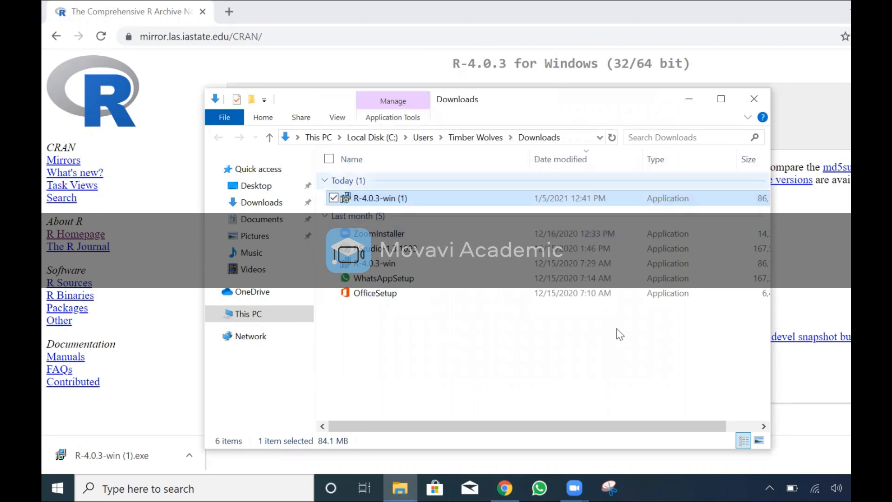
{"action": "left_click", "coordinate": [760, 100]}
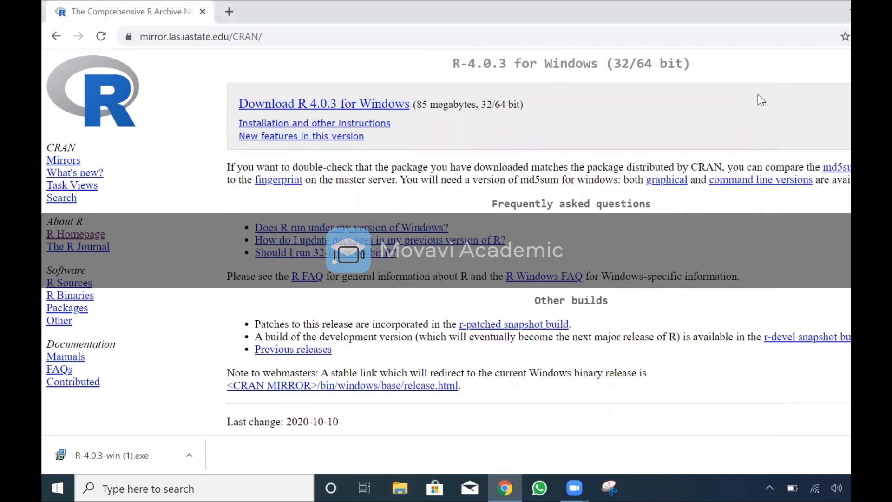
- Search for "download r studio" in a new browser tab and open the Download the RStudio IDE page
{"action": "left_click", "coordinate": [229, 12]}
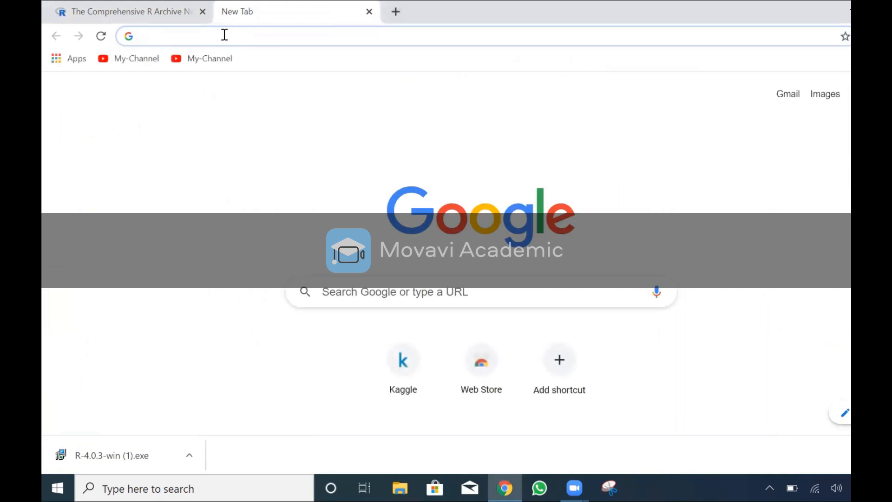
{"action": "type", "text": "dow"}
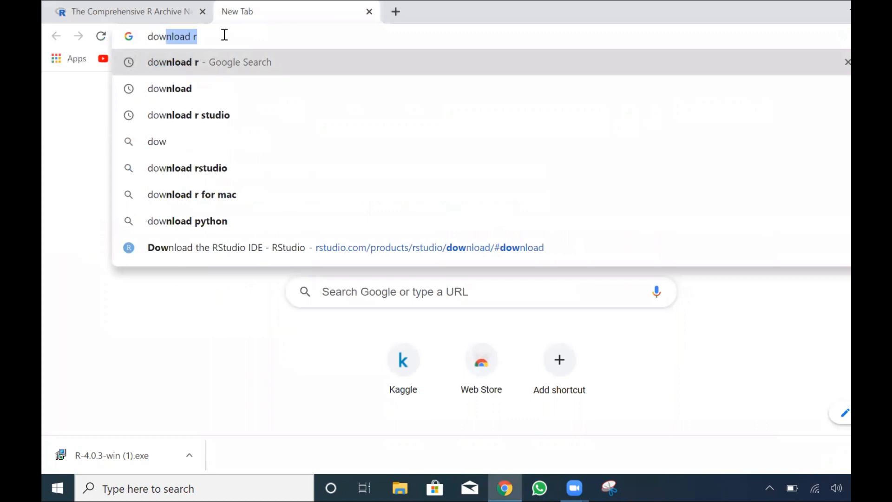
{"action": "left_click", "coordinate": [221, 115]}
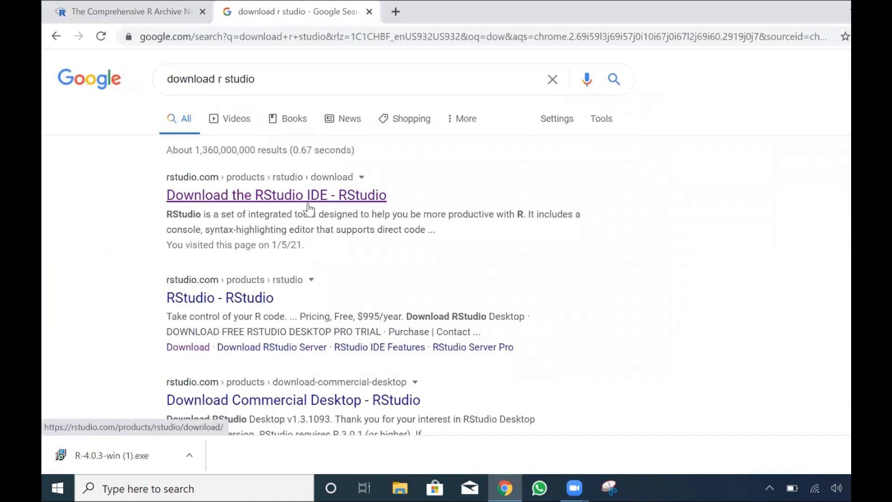
{"action": "left_click", "coordinate": [265, 196]}
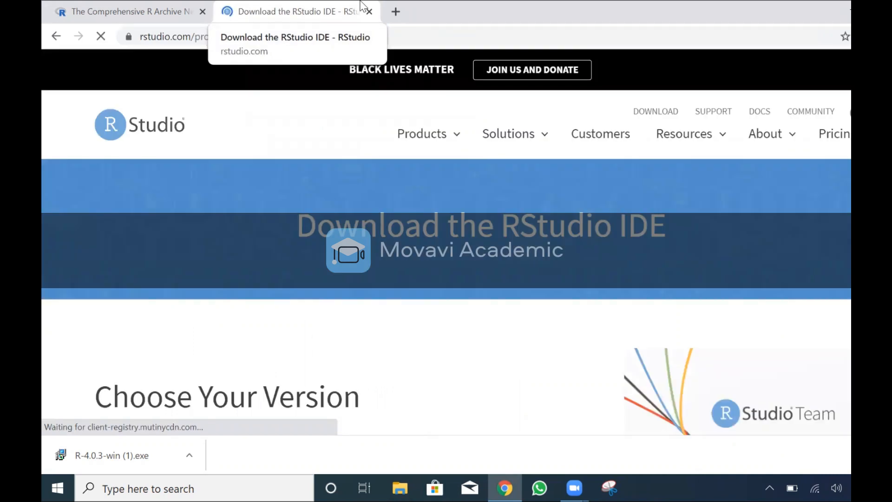
- Choose the free RStudio Desktop edition for download and go to its list of installers by operating system
{"action": "scroll", "coordinate": [554, 223], "scroll_direction": "down", "scroll_amount": 8}
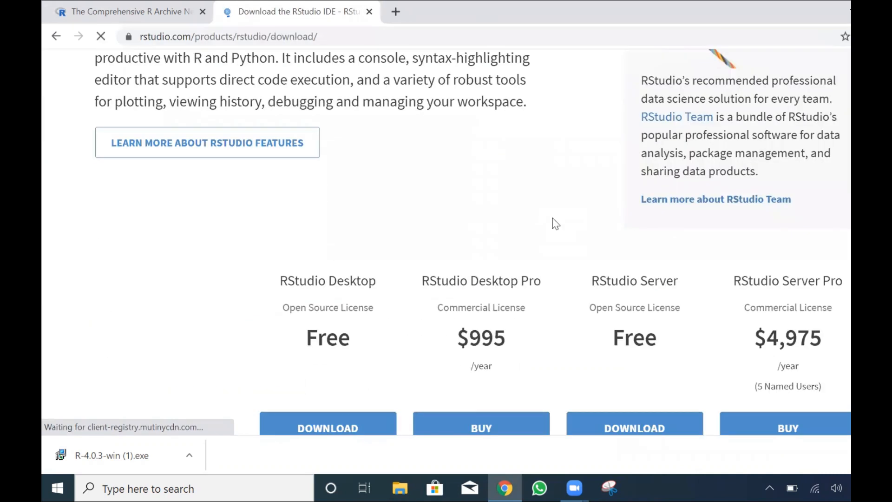
{"action": "scroll", "coordinate": [554, 223], "scroll_direction": "down", "scroll_amount": 5}
{"action": "scroll", "coordinate": [554, 223], "scroll_direction": "down", "scroll_amount": 10}
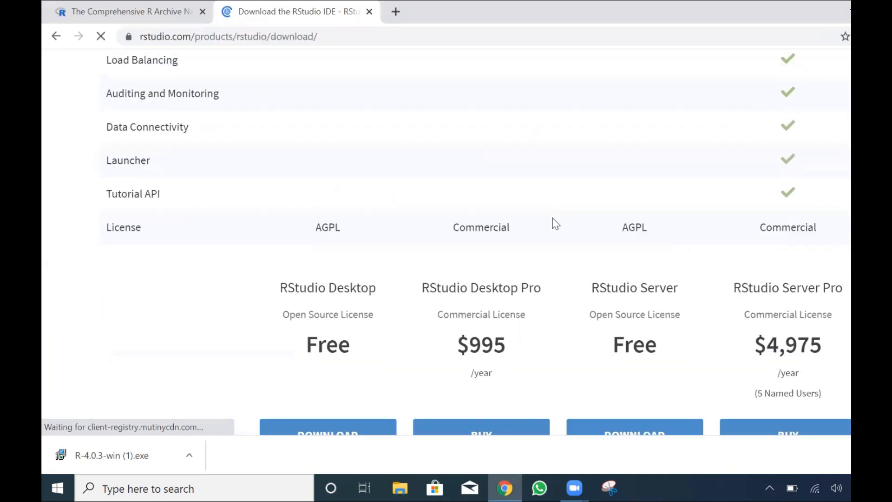
{"action": "scroll", "coordinate": [554, 223], "scroll_direction": "down", "scroll_amount": 5}
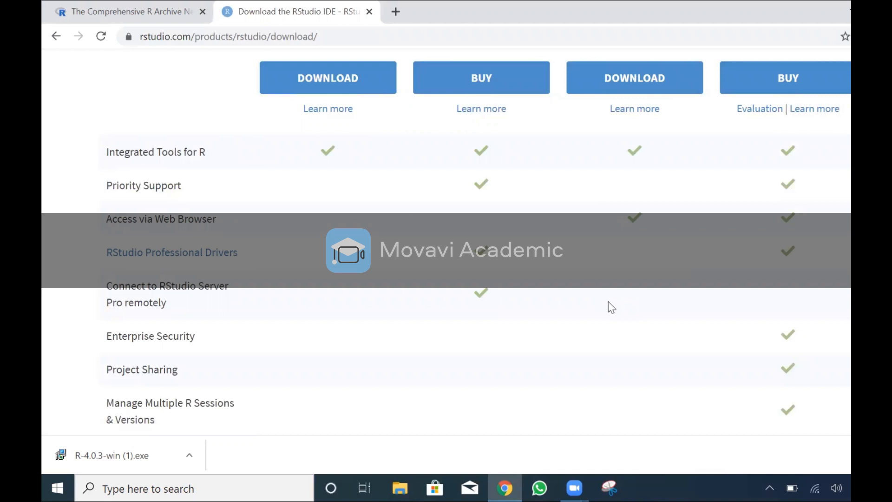
{"action": "scroll", "coordinate": [611, 307], "scroll_direction": "down", "scroll_amount": 10}
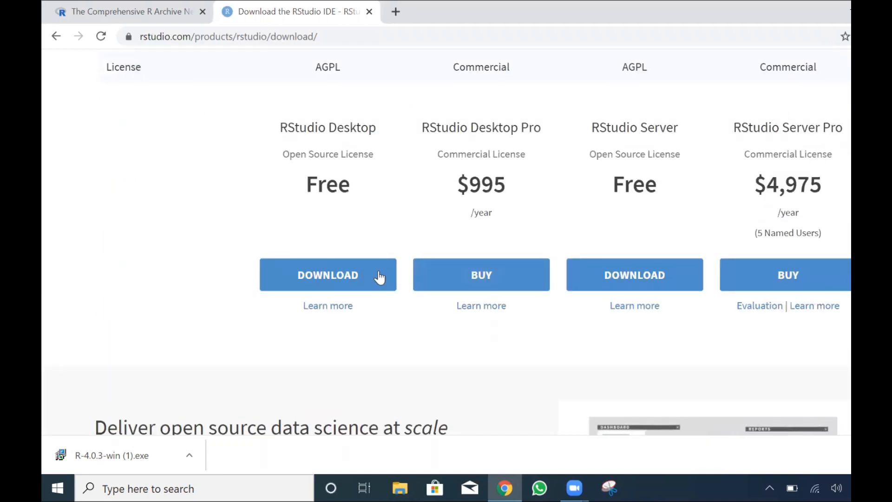
{"action": "left_click", "coordinate": [346, 282]}
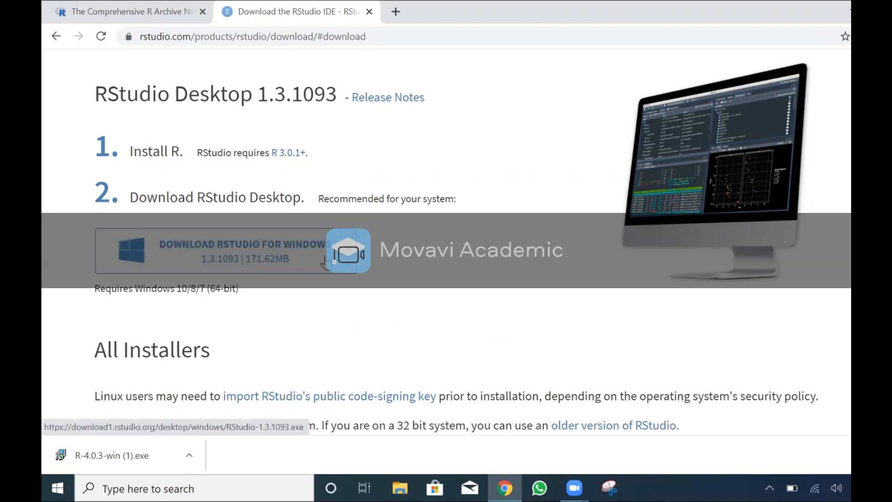
{"action": "scroll", "coordinate": [325, 263], "scroll_direction": "down", "scroll_amount": 6}
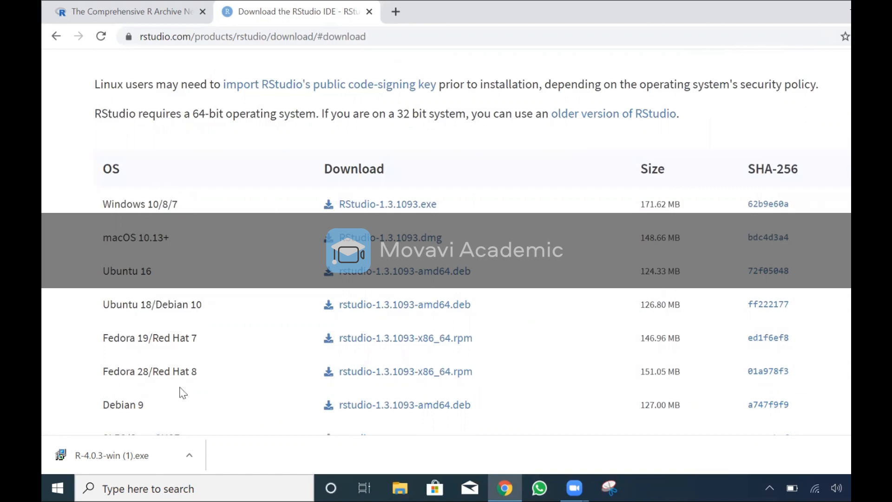
- Download the recommended RStudio Desktop 1.3.1093 installer for Windows
{"action": "scroll", "coordinate": [183, 392], "scroll_direction": "down", "scroll_amount": 3}
{"action": "scroll", "coordinate": [279, 251], "scroll_direction": "up", "scroll_amount": 3}
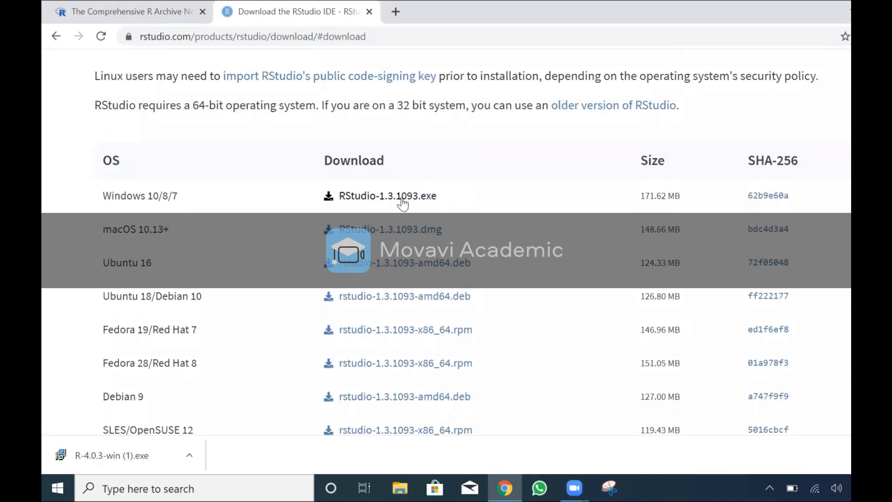
{"action": "scroll", "coordinate": [402, 203], "scroll_direction": "up", "scroll_amount": 4}
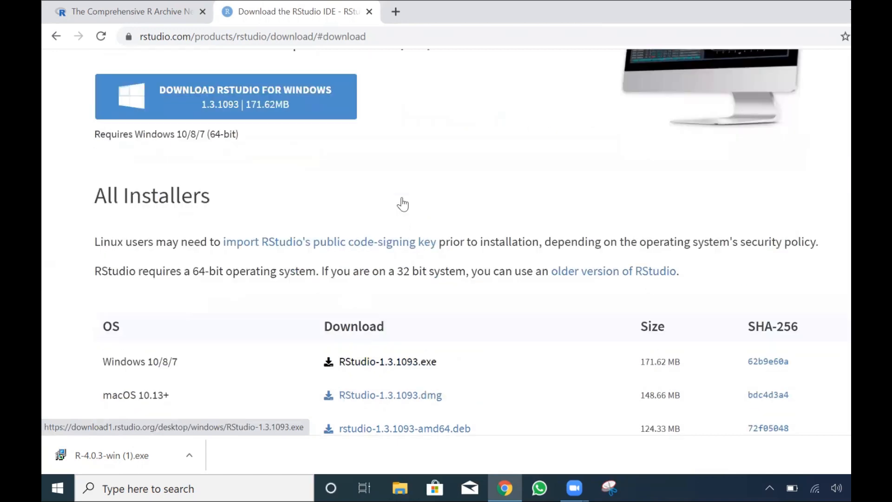
{"action": "left_click", "coordinate": [267, 131]}
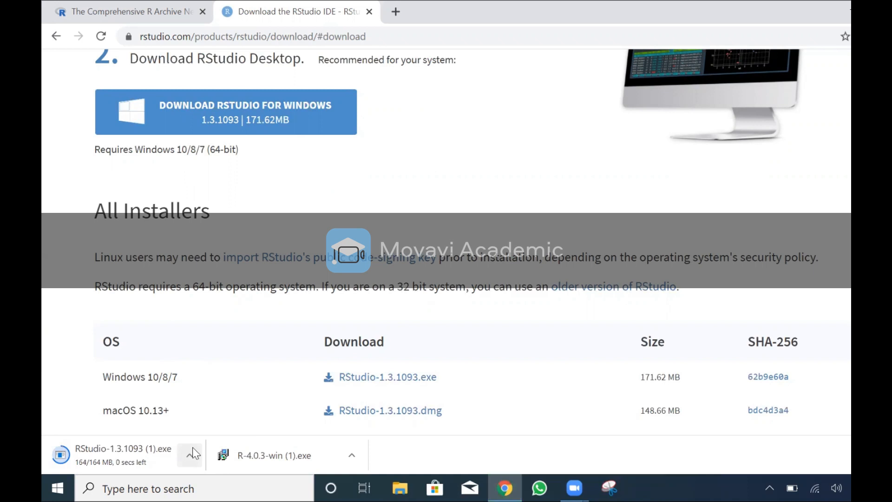
- Show the downloaded RStudio-1.3.1093 (1) installer in its folder and run it
{"action": "left_click", "coordinate": [356, 453]}
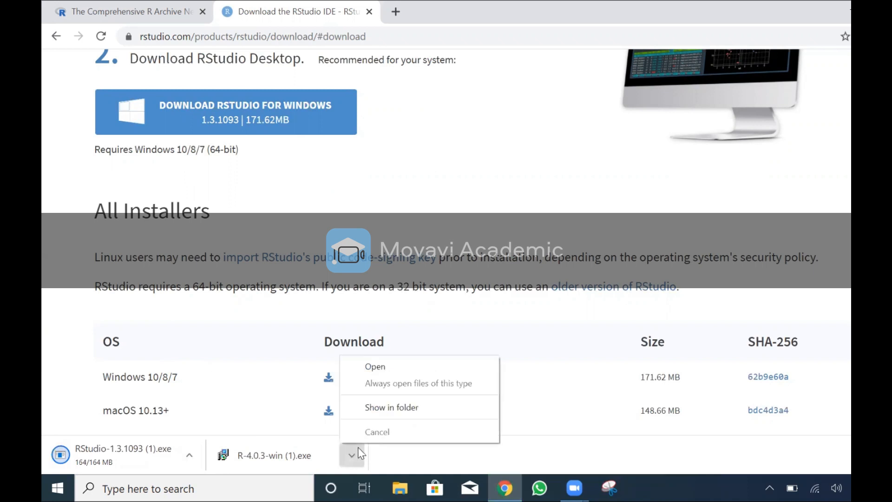
{"action": "left_click", "coordinate": [266, 379]}
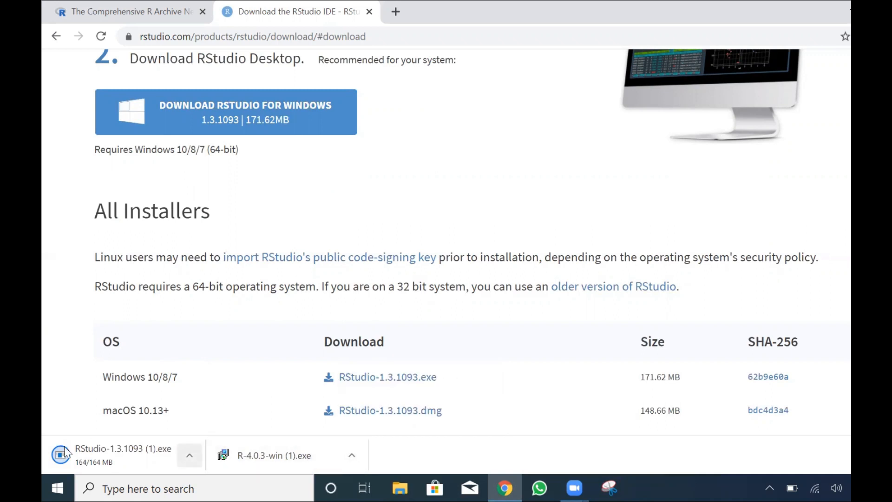
{"action": "left_click", "coordinate": [184, 448]}
{"action": "left_click", "coordinate": [223, 407]}
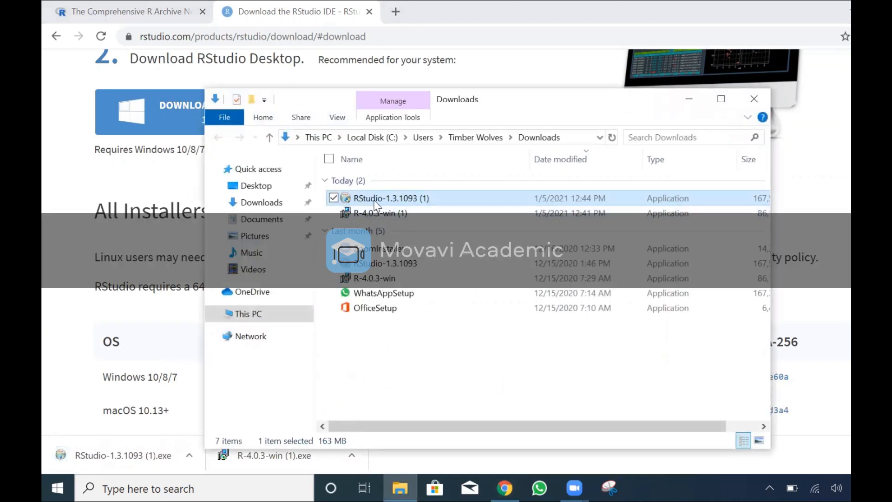
{"action": "double_click", "coordinate": [454, 200]}
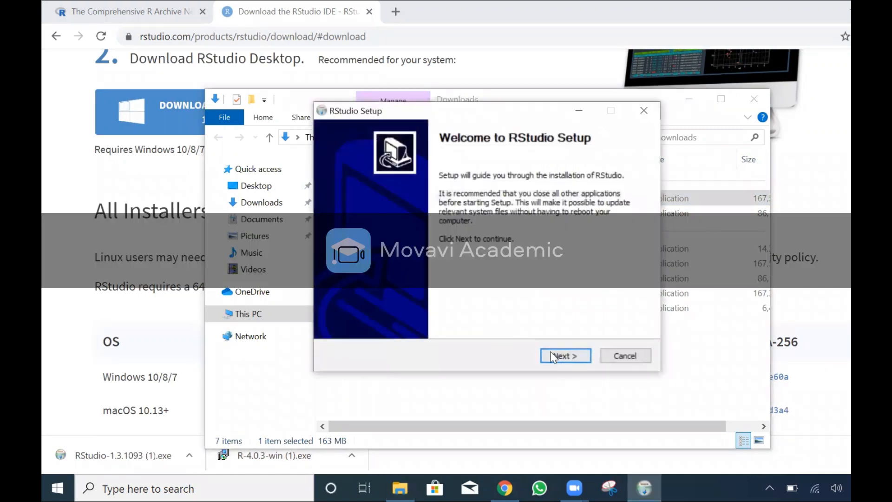
- Install RStudio in C:\Program Files\RStudio with the RStudio Start Menu folder, then finish setup and close the Downloads folder
{"action": "left_click", "coordinate": [553, 356]}
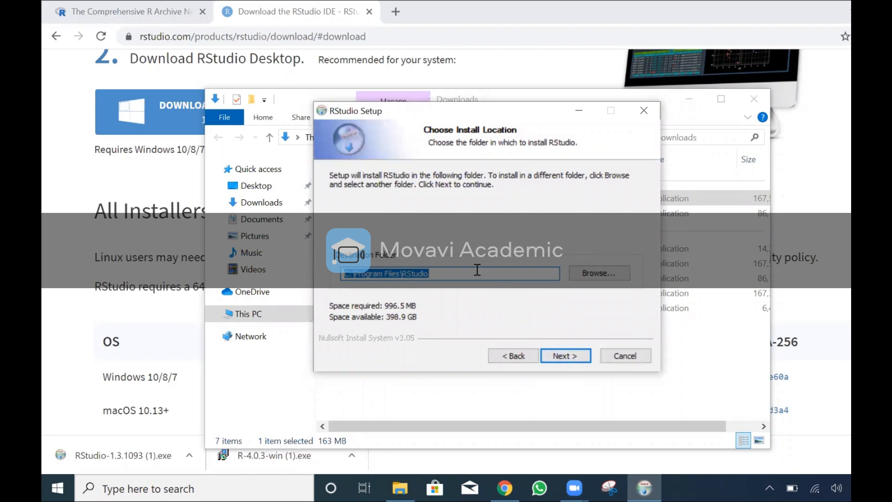
{"action": "left_click", "coordinate": [570, 359]}
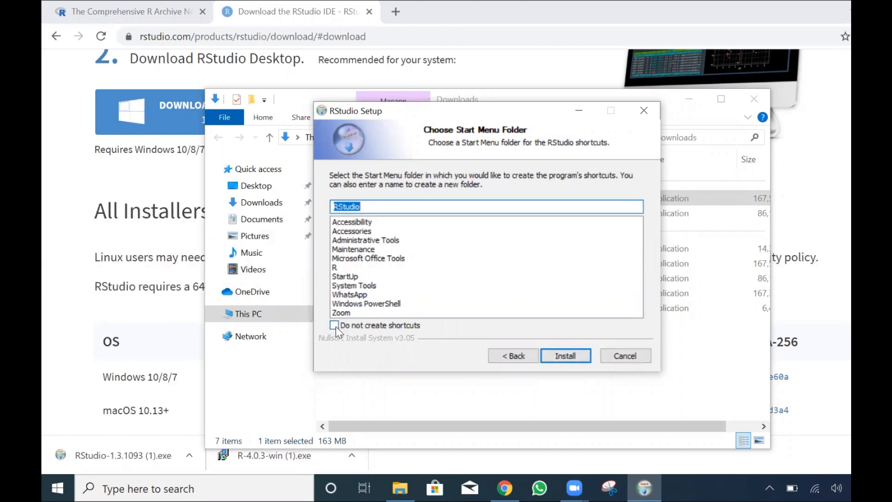
{"action": "left_click", "coordinate": [567, 359]}
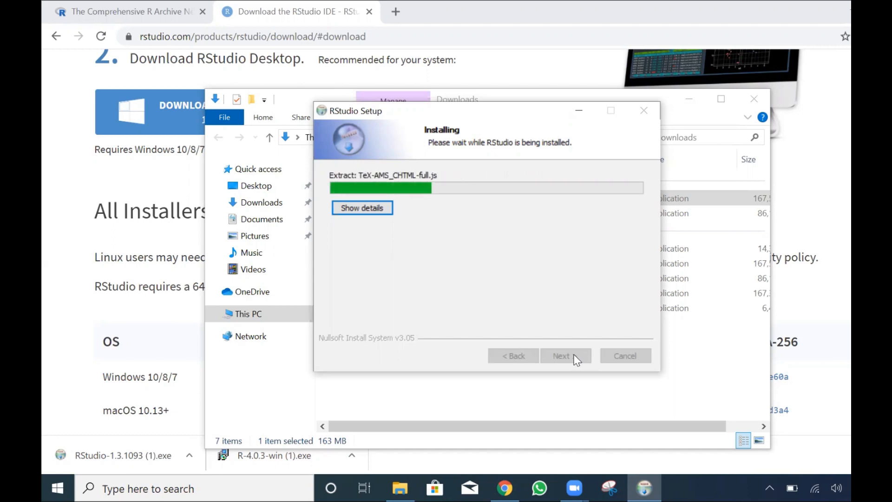
{"action": "key", "text": "XF86AudioMute"}
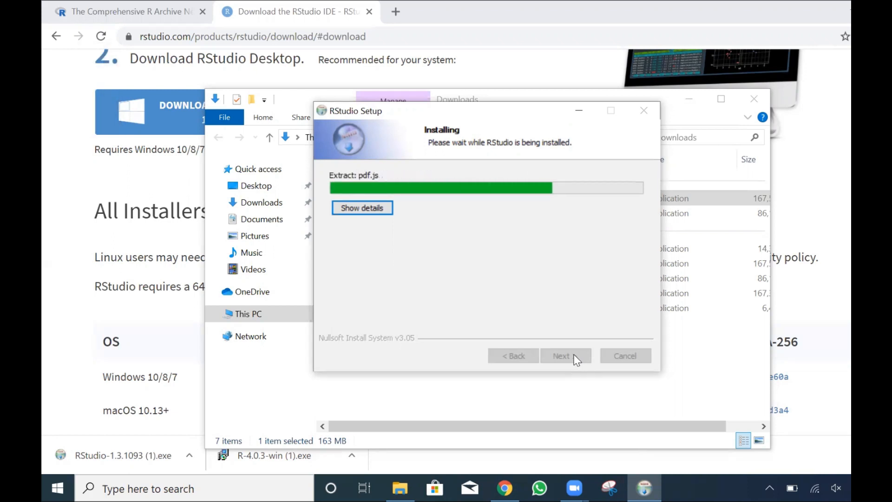
{"action": "key", "text": "XF86AudioMute"}
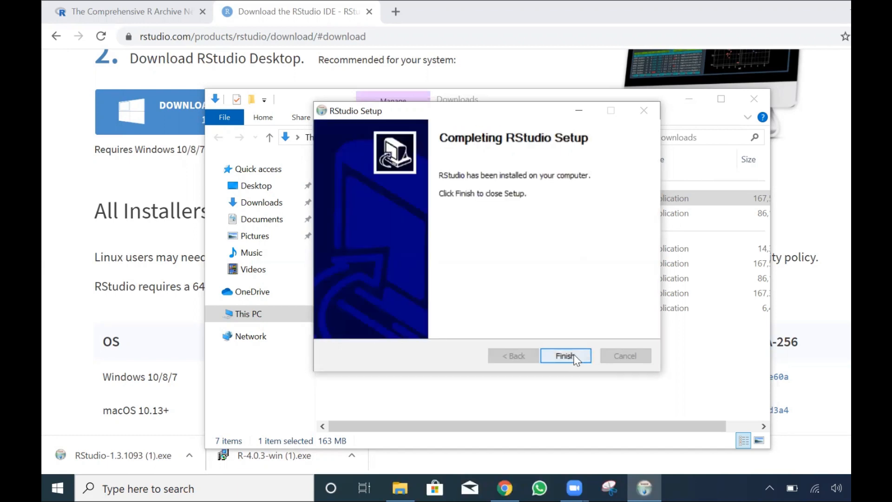
{"action": "left_click", "coordinate": [576, 356]}
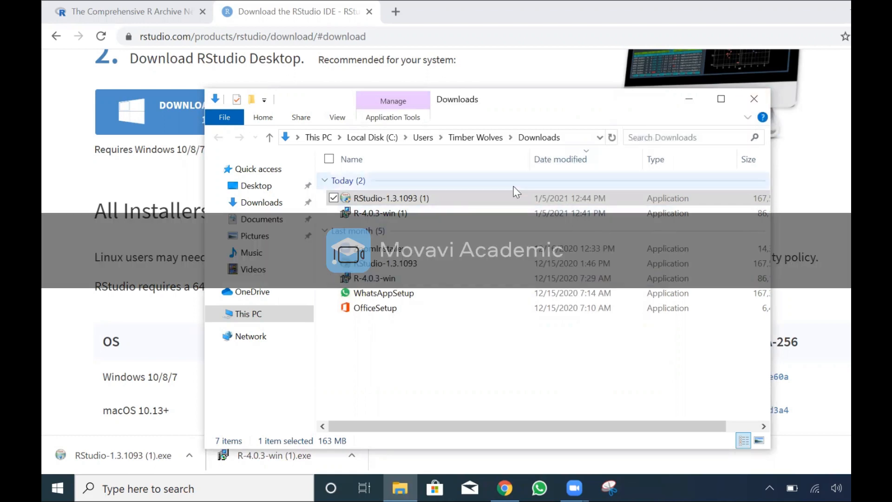
{"action": "left_click", "coordinate": [753, 97]}
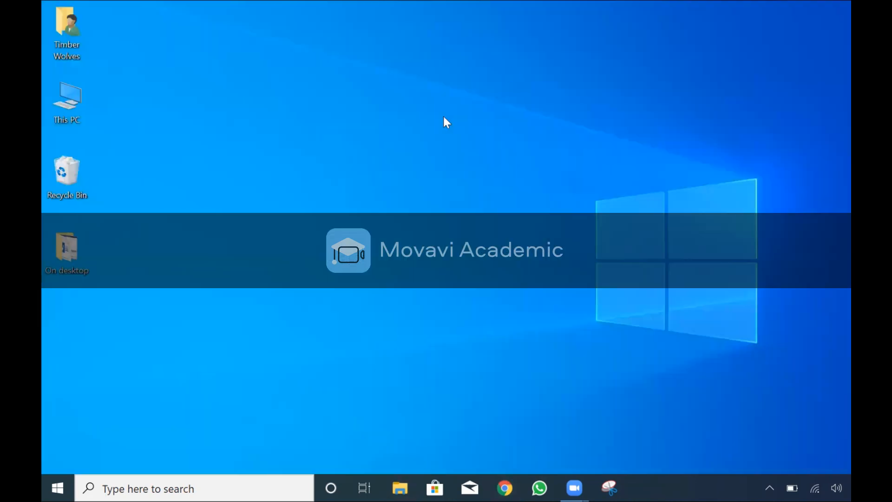
- Open the Downloads folder from This PC and select the RStudio-1.3.1093 (1) installer
{"action": "left_click", "coordinate": [62, 116]}
{"action": "double_click", "coordinate": [60, 113]}
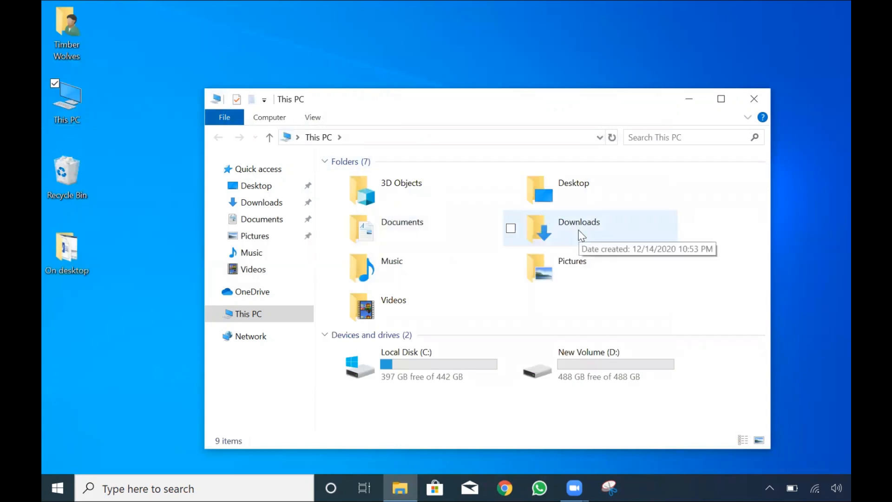
{"action": "left_click", "coordinate": [759, 94]}
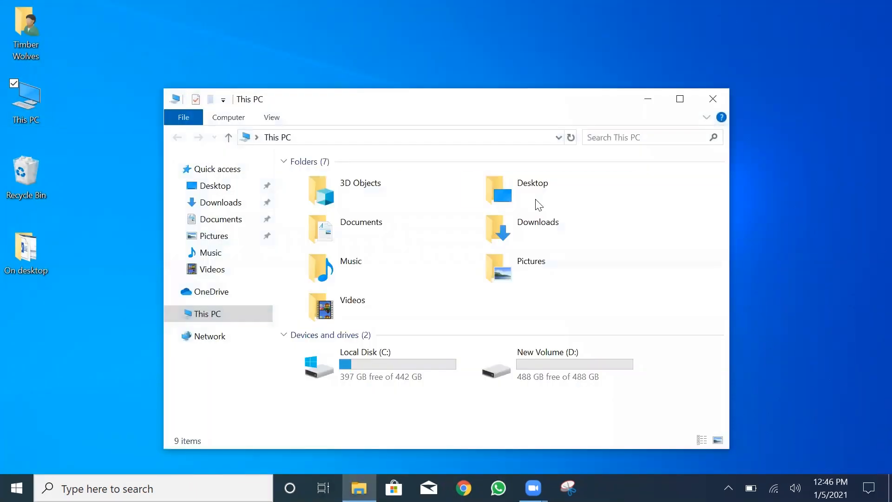
{"action": "double_click", "coordinate": [548, 235]}
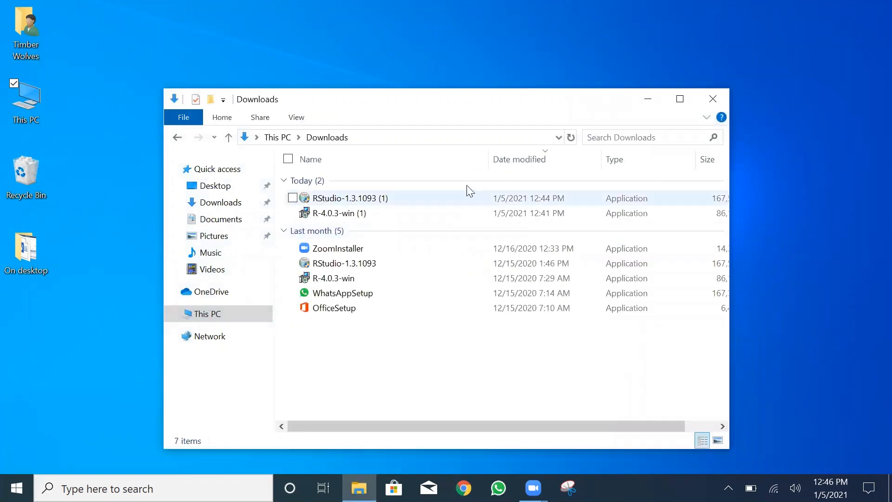
{"action": "double_click", "coordinate": [445, 198]}
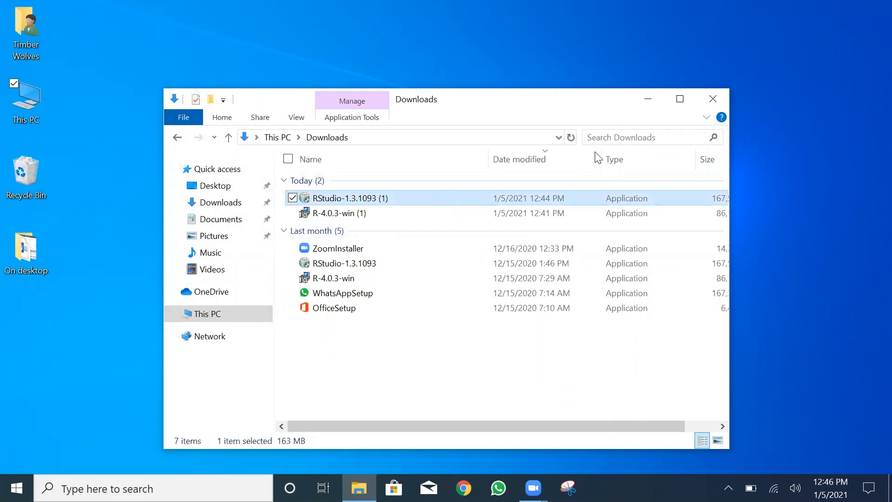
- Go to the RStudio folder inside Program Files on Local Disk (C:)
{"action": "left_click", "coordinate": [274, 137]}
{"action": "double_click", "coordinate": [381, 377]}
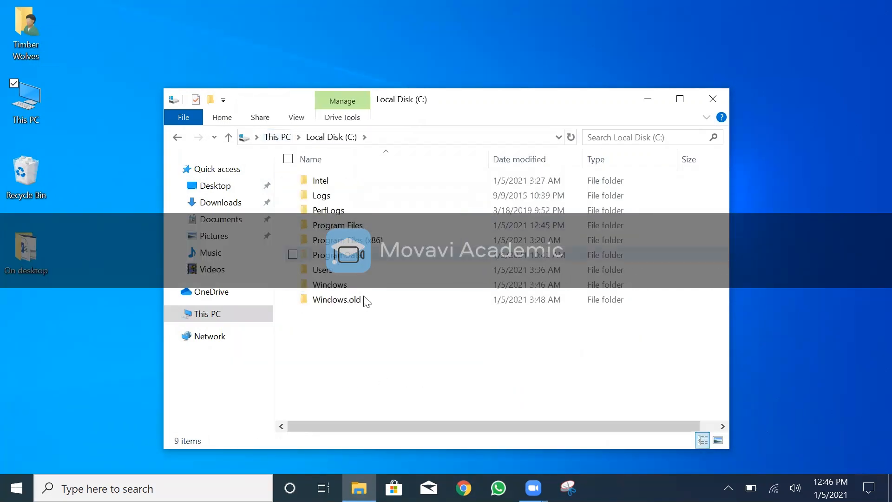
{"action": "double_click", "coordinate": [360, 227]}
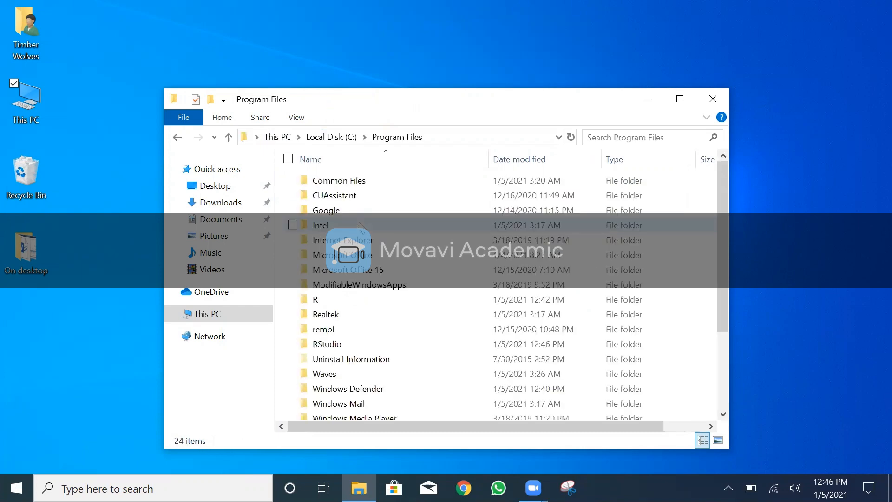
{"action": "scroll", "coordinate": [392, 322], "scroll_direction": "down", "scroll_amount": 3}
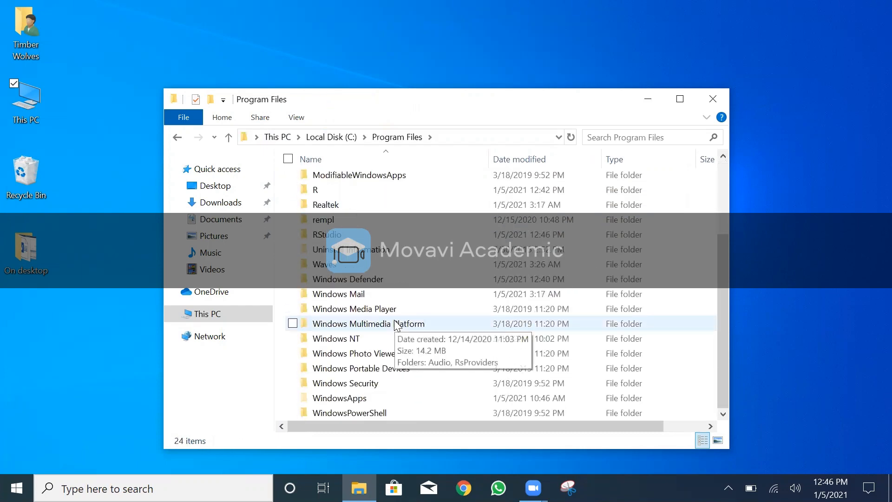
{"action": "scroll", "coordinate": [397, 325], "scroll_direction": "up", "scroll_amount": 2}
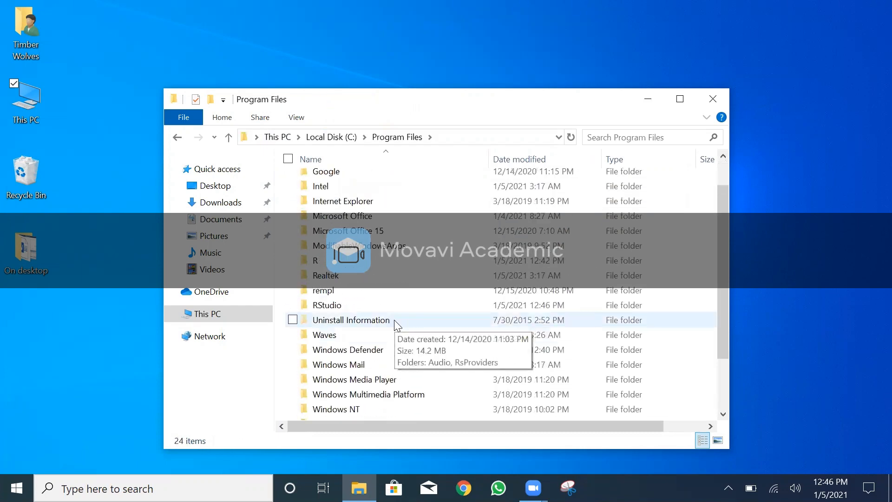
{"action": "double_click", "coordinate": [366, 306]}
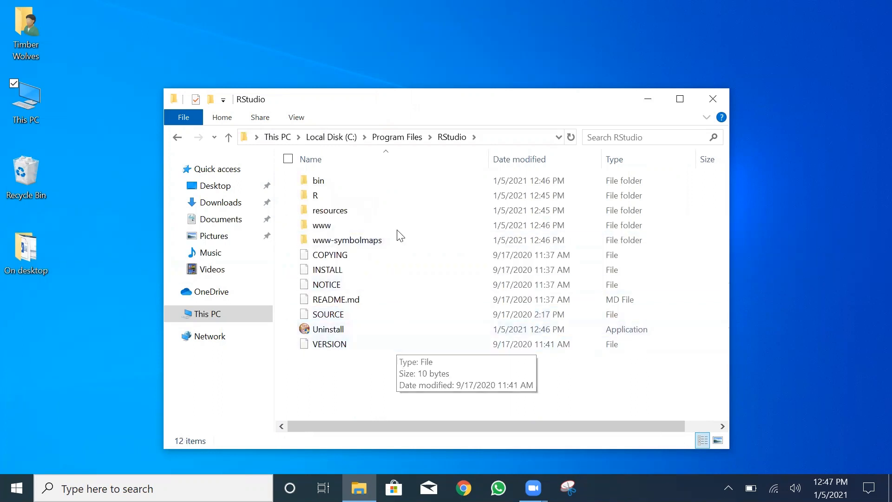
- Open RStudio's bin folder and locate the rstudio application in it
{"action": "mouse_move", "coordinate": [376, 194]}
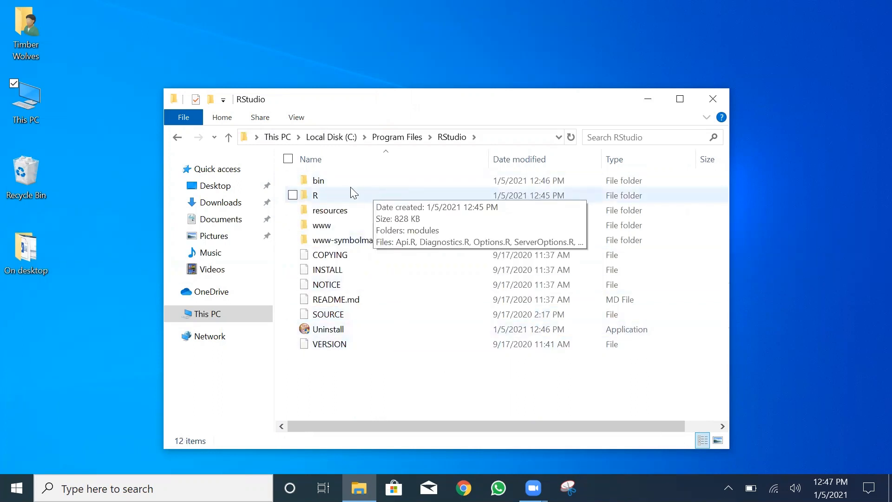
{"action": "left_click", "coordinate": [319, 184]}
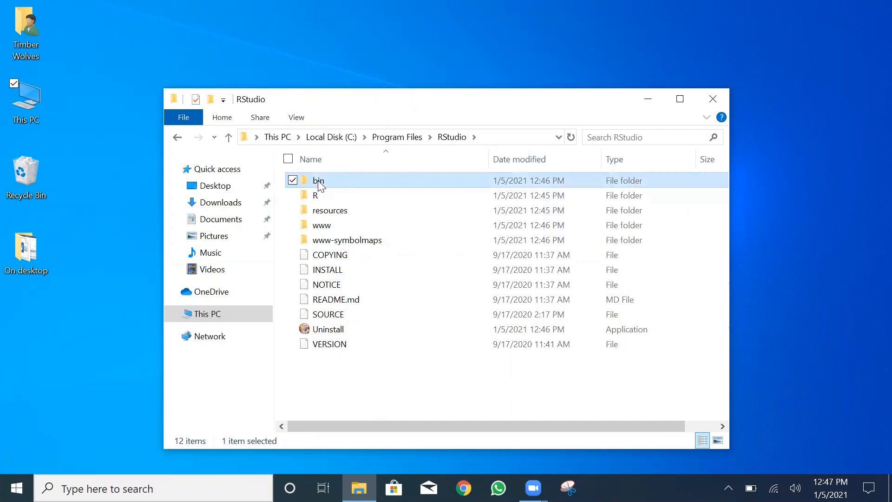
{"action": "double_click", "coordinate": [319, 183]}
{"action": "scroll", "coordinate": [386, 376], "scroll_direction": "down", "scroll_amount": 14}
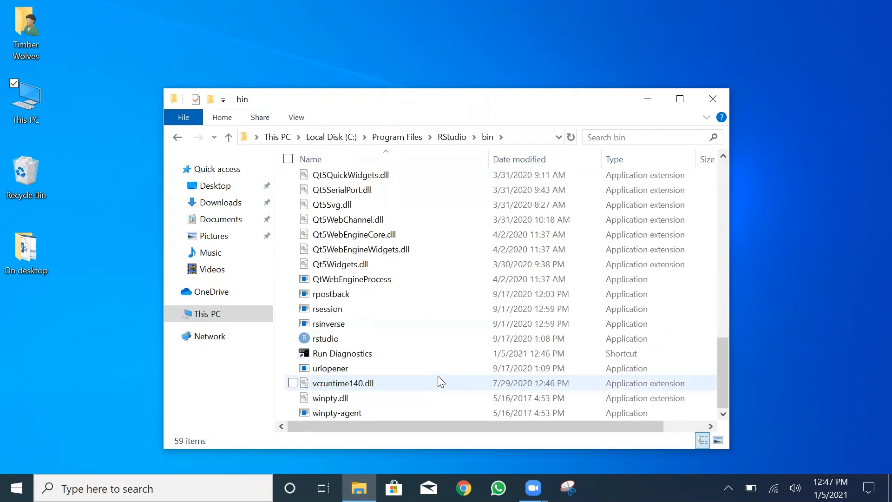
- Pin the rstudio application to the taskbar and close the bin folder window
{"action": "right_click", "coordinate": [378, 338]}
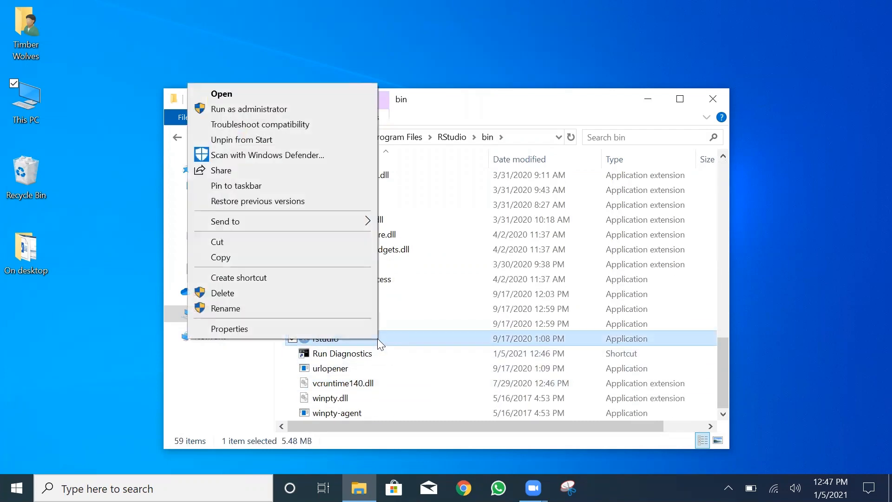
{"action": "left_click", "coordinate": [266, 256]}
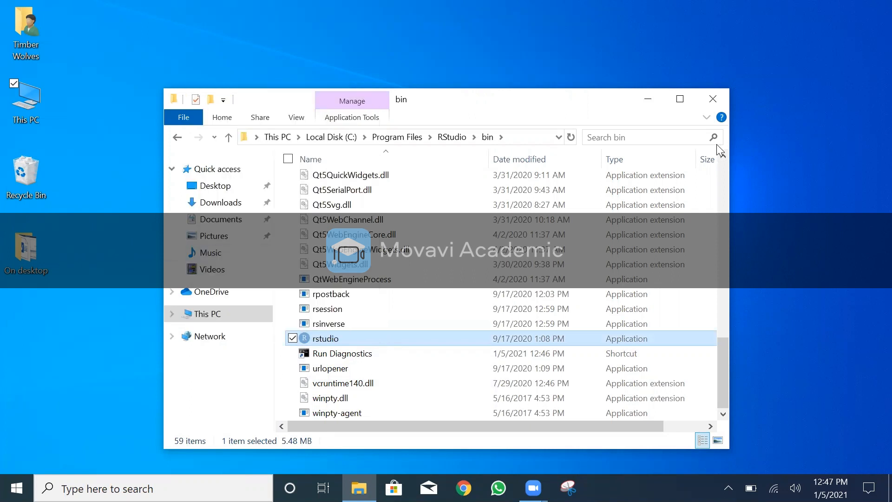
{"action": "right_click", "coordinate": [455, 340]}
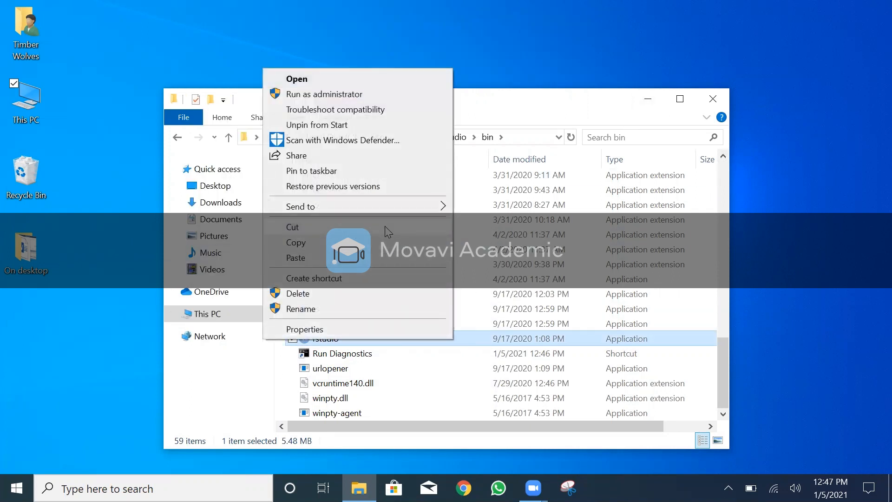
{"action": "left_click", "coordinate": [355, 172]}
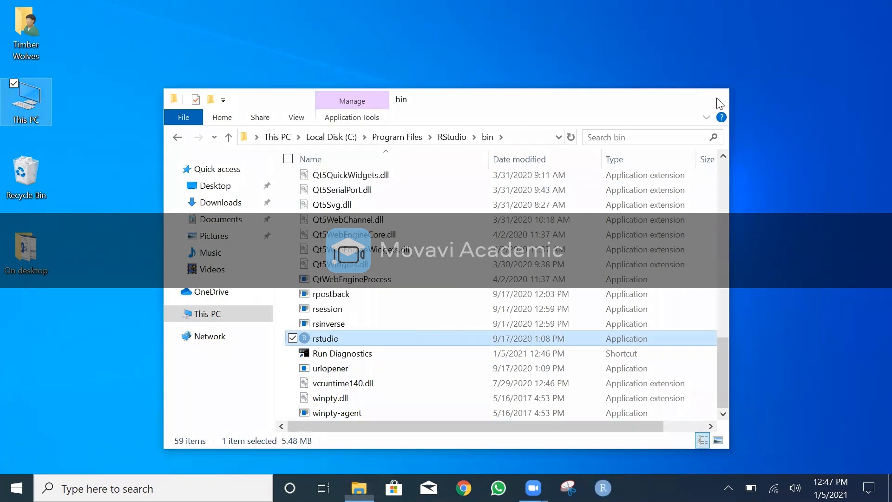
{"action": "left_click", "coordinate": [717, 98]}
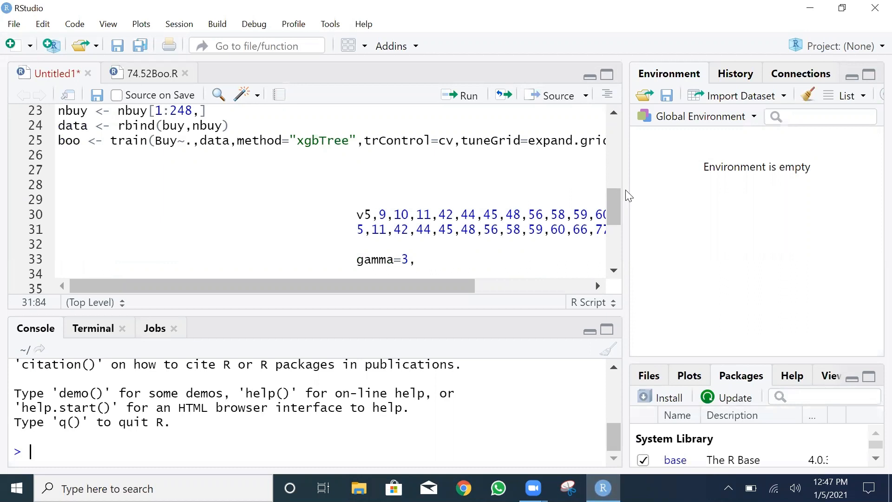
- Widen the Environment pane and close the 74.52Boo.R and Untitled1 scripts, discarding the unsaved changes
{"action": "left_click_drag", "start_coordinate": [628, 195], "coordinate": [558, 194]}
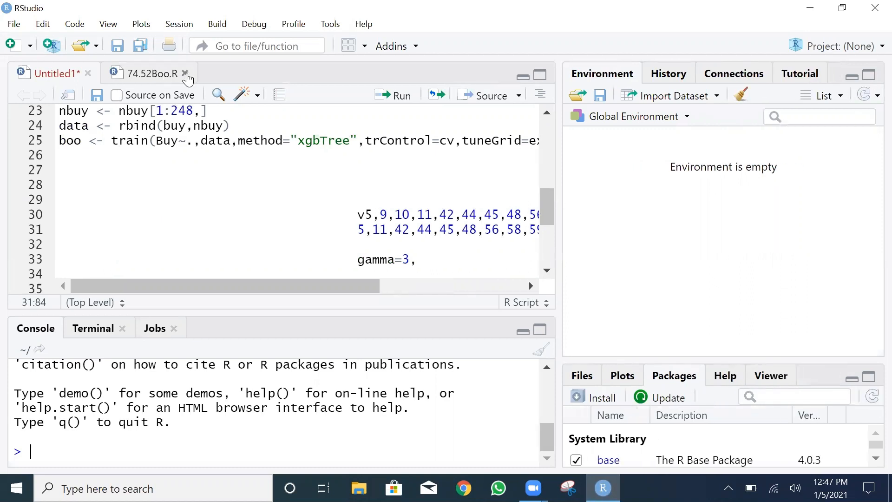
{"action": "left_click", "coordinate": [185, 73]}
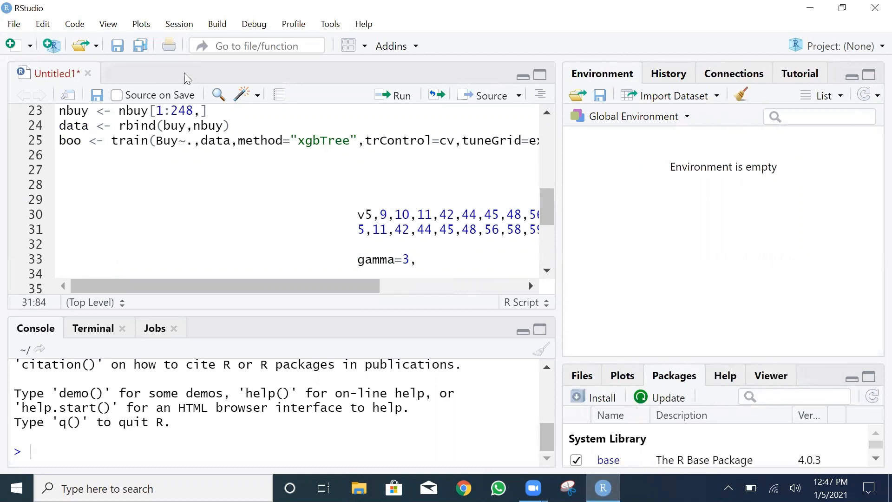
{"action": "left_click", "coordinate": [88, 73]}
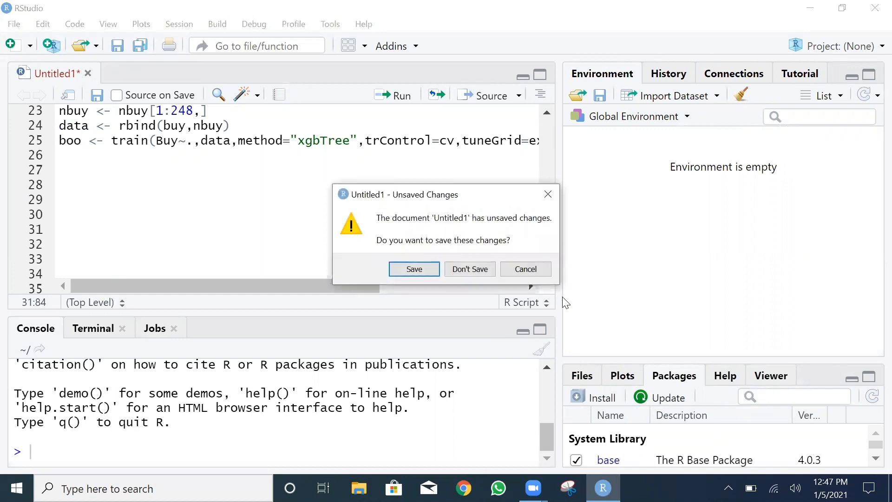
{"action": "left_click", "coordinate": [488, 271]}
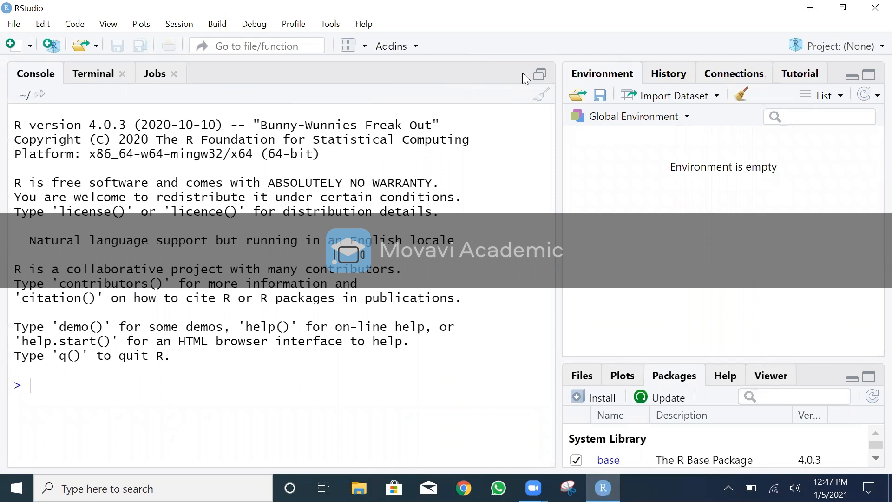
- Enlarge the Packages pane, restore the script editor above the console and look through the System Library package list
{"action": "left_click_drag", "start_coordinate": [711, 357], "coordinate": [701, 266]}
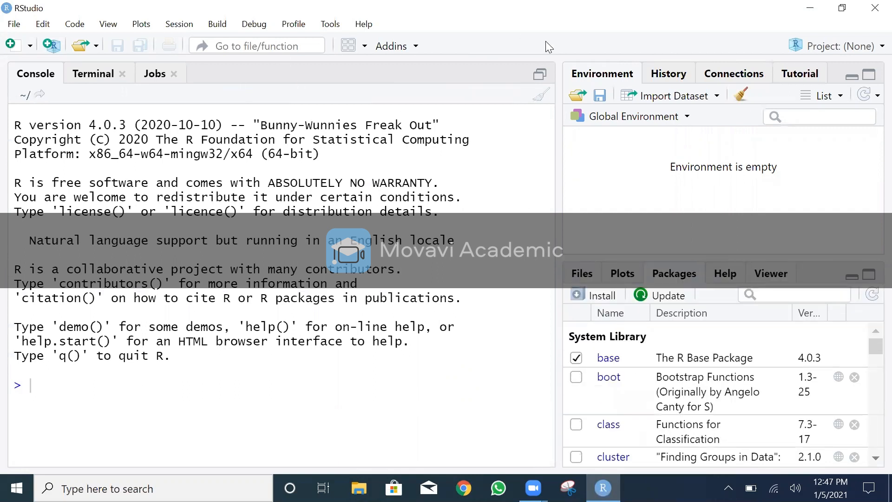
{"action": "left_click", "coordinate": [539, 78]}
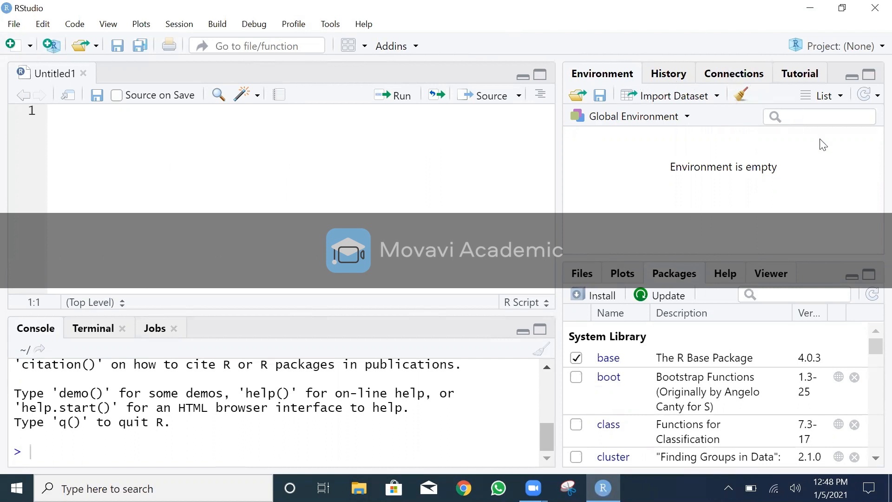
{"action": "scroll", "coordinate": [747, 386], "scroll_direction": "down", "scroll_amount": 3}
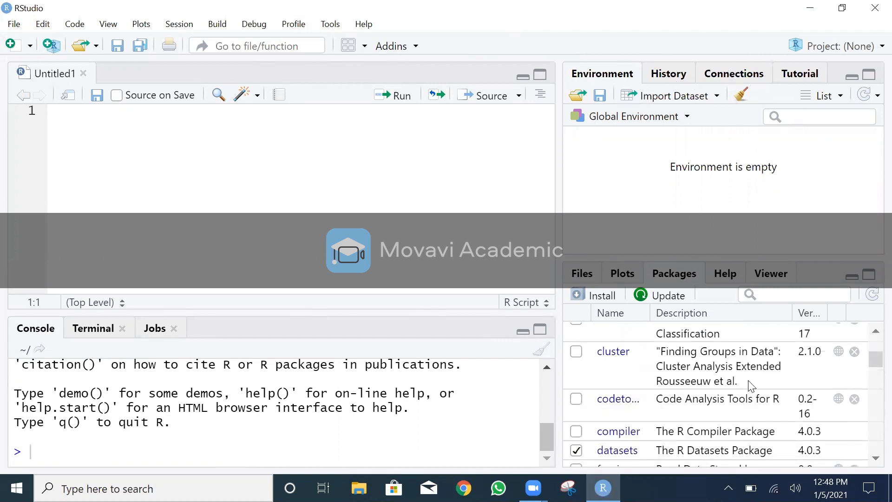
{"action": "scroll", "coordinate": [748, 386], "scroll_direction": "up", "scroll_amount": 5}
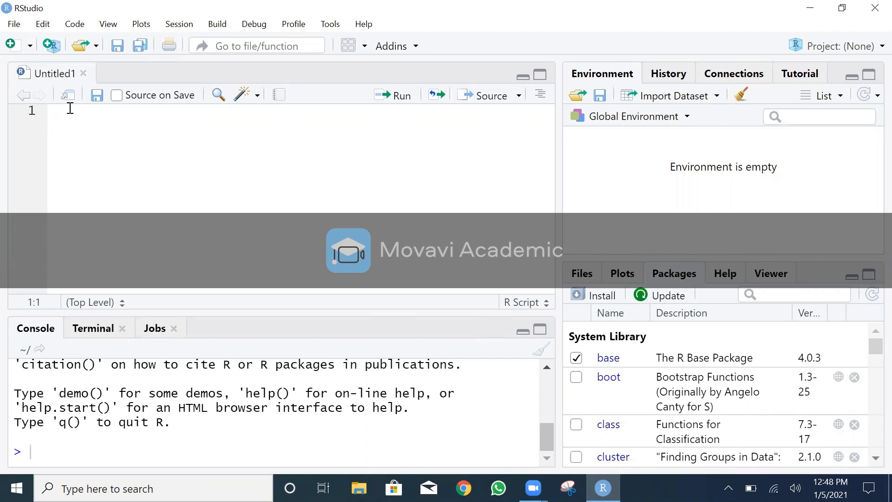
- Write "Hello there" on line 1 of the Untitled1 script and execute it with Run, Re-run and Source
{"action": "type", "text": "\"H"}
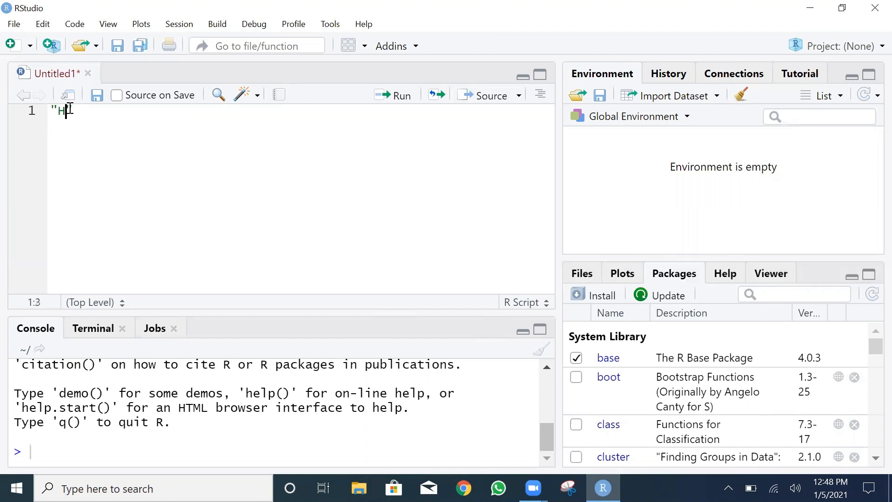
{"action": "type", "text": "ello there"}
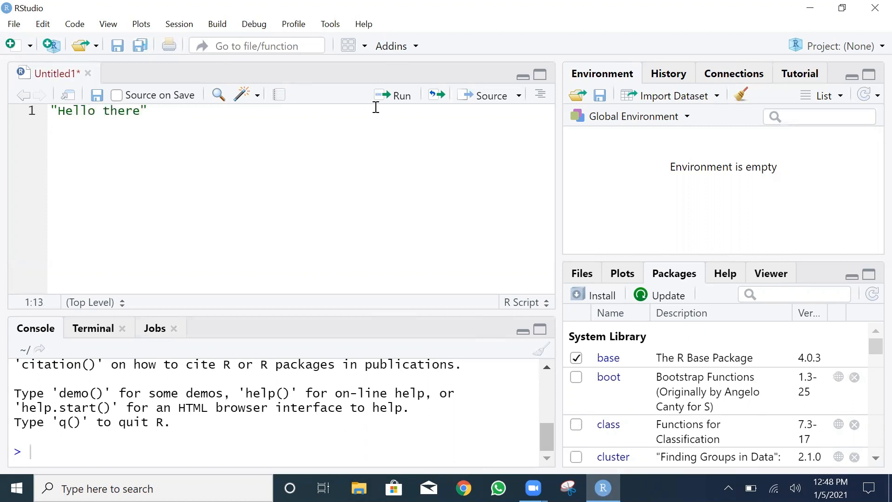
{"action": "left_click", "coordinate": [393, 105]}
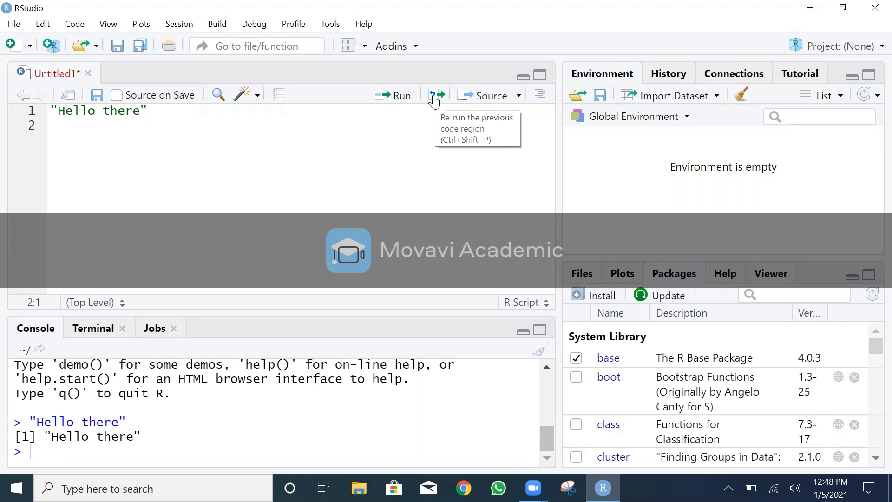
{"action": "left_click", "coordinate": [434, 100]}
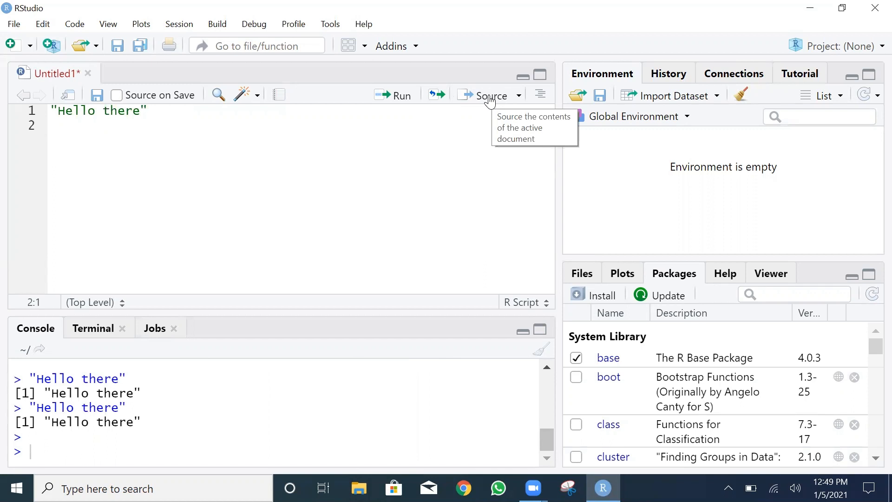
{"action": "left_click", "coordinate": [490, 96]}
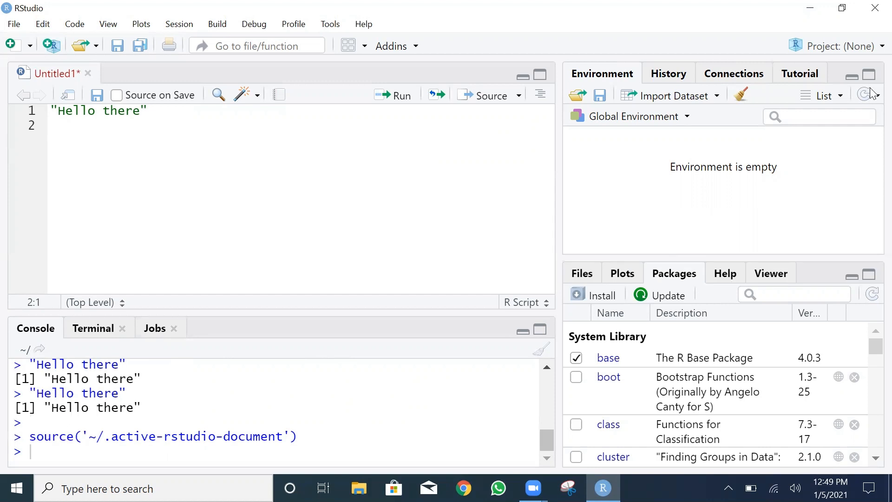
- View the contents of the Tutorial pane and the Connections pane
{"action": "left_click", "coordinate": [800, 75]}
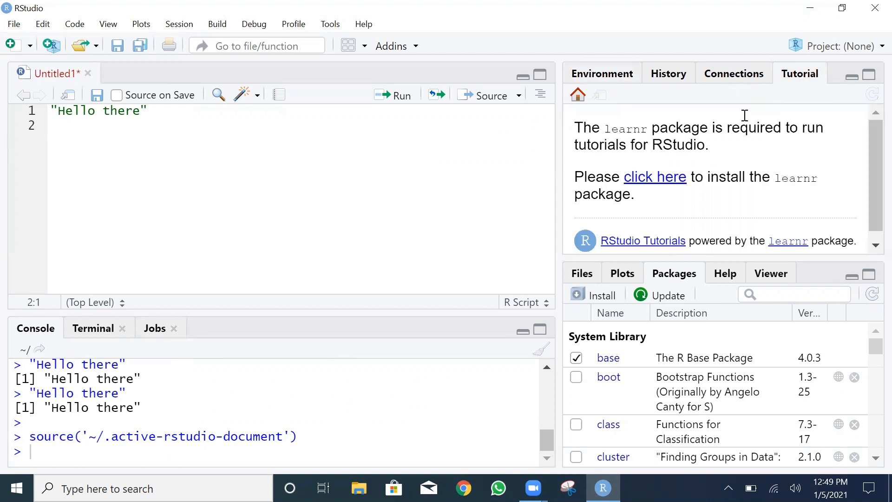
{"action": "left_click", "coordinate": [731, 74]}
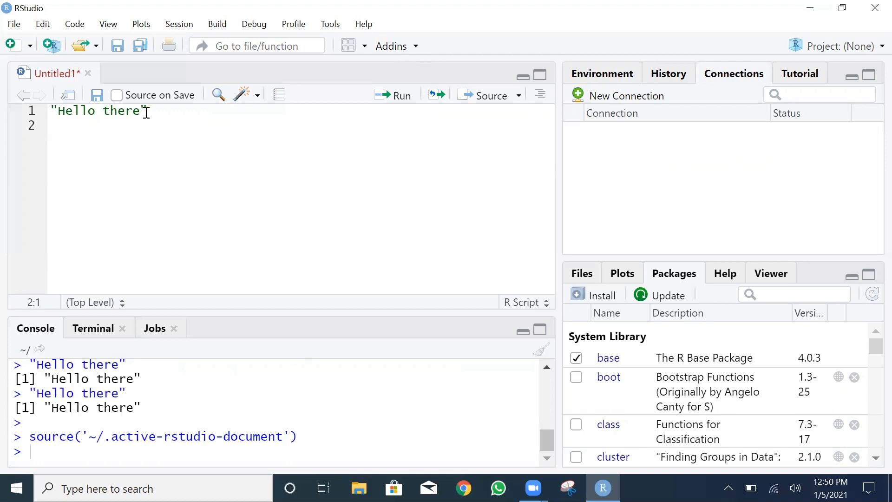
- Add p<- 10 on line 2 of the script, run that line and print p in the console
{"action": "type", "text": "p<- 10"}
{"action": "key", "text": "ctrl+Return"}
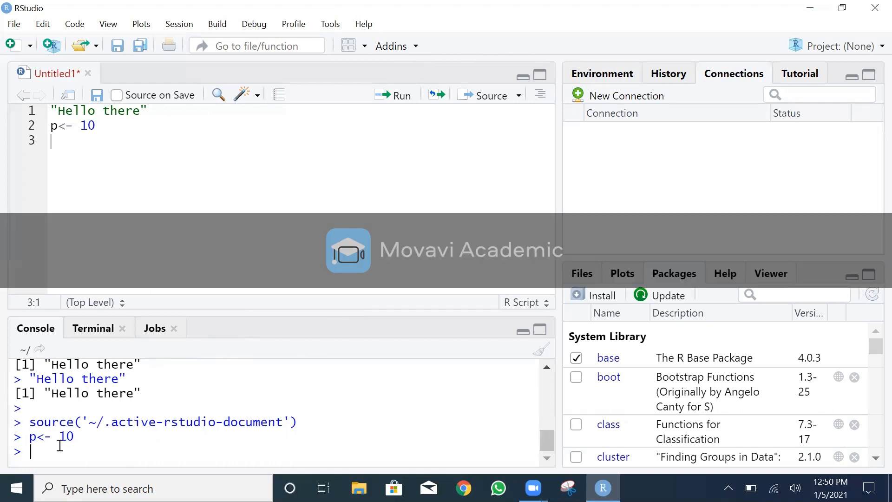
{"action": "type", "text": "p"}
{"action": "key", "text": "Return"}
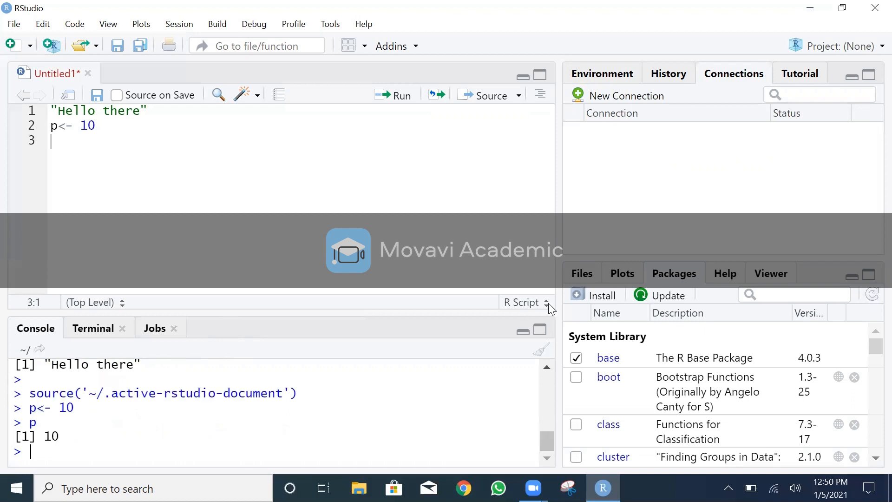
- Show the command History and compare its entries with the commands and output in the console
{"action": "left_click", "coordinate": [669, 83]}
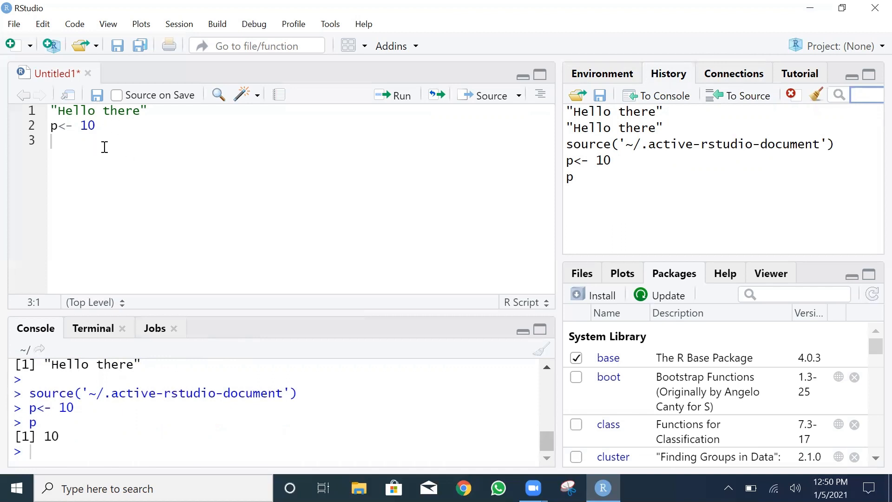
{"action": "scroll", "coordinate": [93, 407], "scroll_direction": "up", "scroll_amount": 5}
{"action": "scroll", "coordinate": [93, 409], "scroll_direction": "down", "scroll_amount": 5}
{"action": "scroll", "coordinate": [93, 412], "scroll_direction": "up", "scroll_amount": 4}
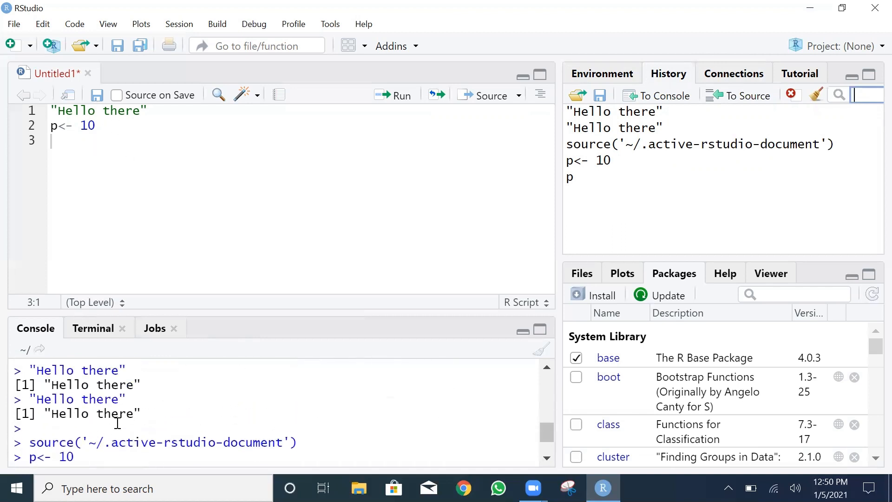
{"action": "scroll", "coordinate": [111, 418], "scroll_direction": "down", "scroll_amount": 1}
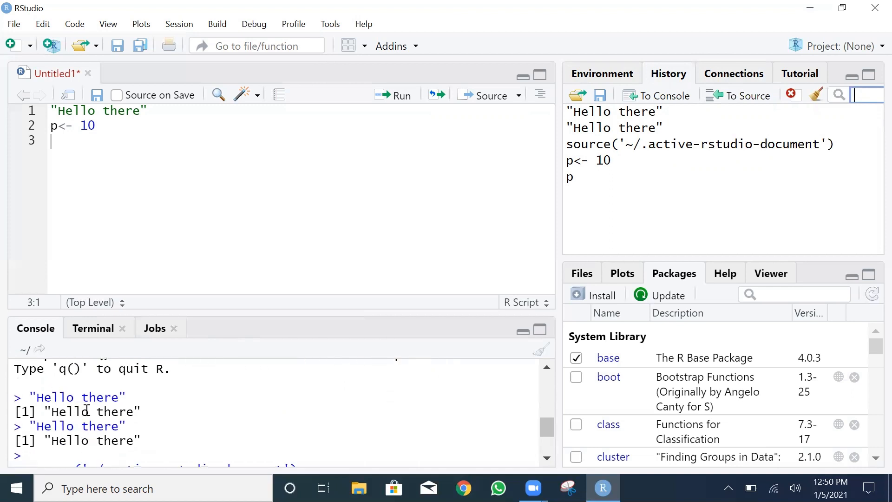
{"action": "scroll", "coordinate": [86, 411], "scroll_direction": "down", "scroll_amount": 2}
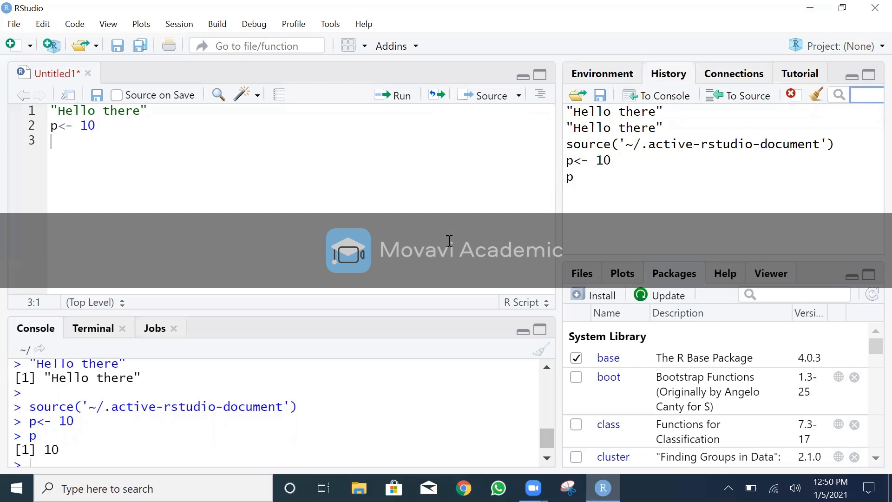
{"action": "scroll", "coordinate": [375, 402], "scroll_direction": "down", "scroll_amount": 1}
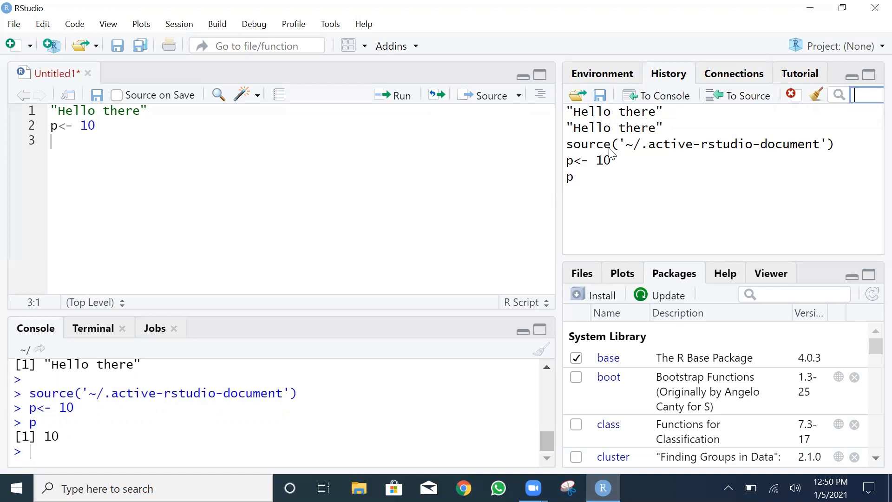
- Show Connections and Tutorial, then make the Packages pane slightly taller and widen both panes by narrowing the script editor and console
{"action": "left_click", "coordinate": [737, 75]}
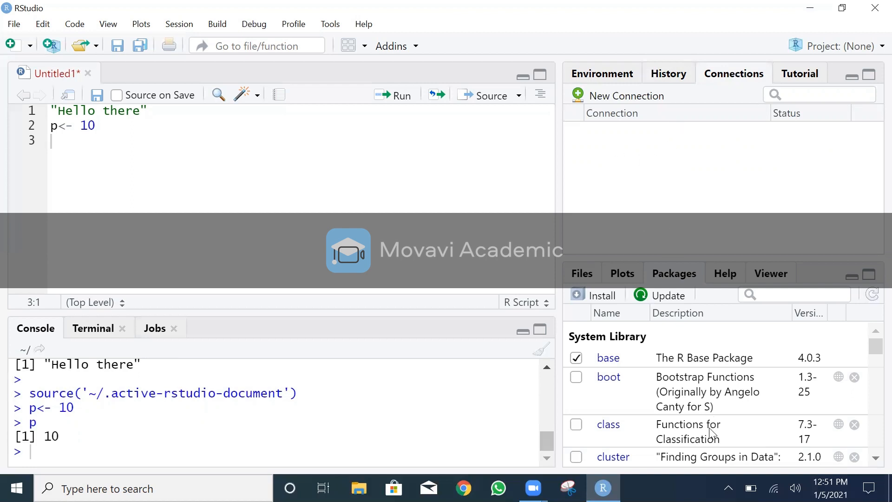
{"action": "left_click", "coordinate": [799, 73]}
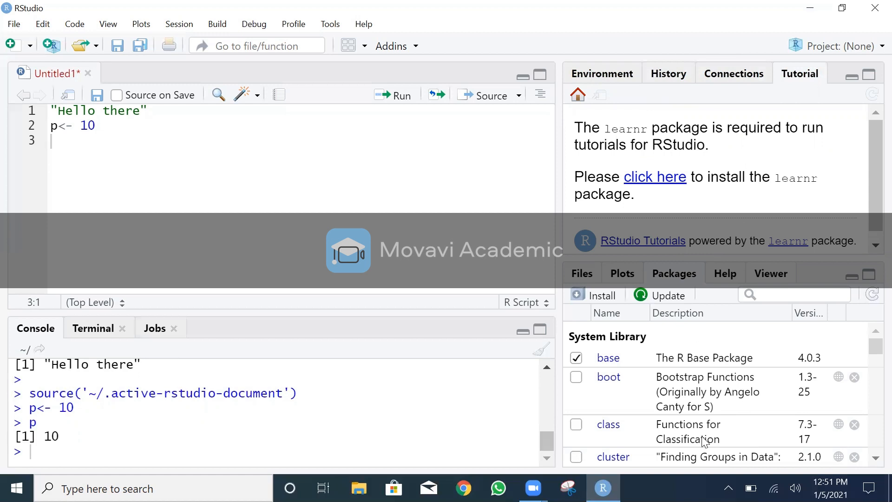
{"action": "left_click_drag", "start_coordinate": [610, 263], "coordinate": [434, 249]}
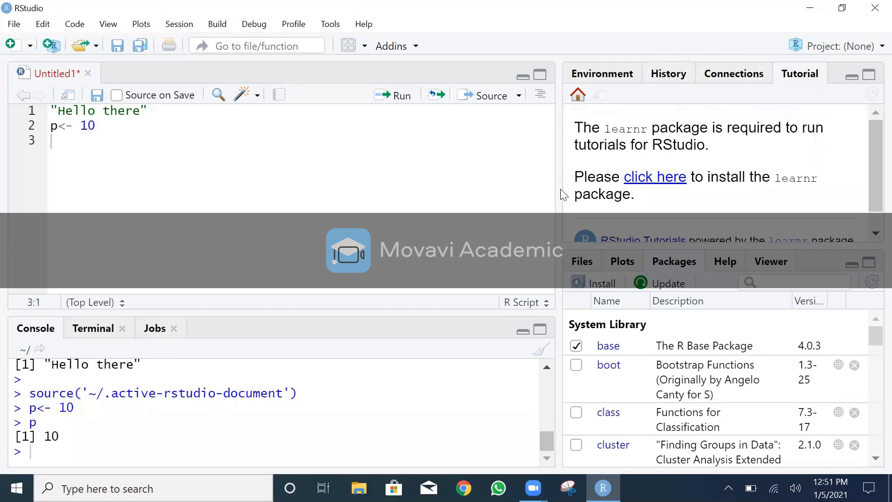
{"action": "left_click_drag", "start_coordinate": [562, 196], "coordinate": [377, 205]}
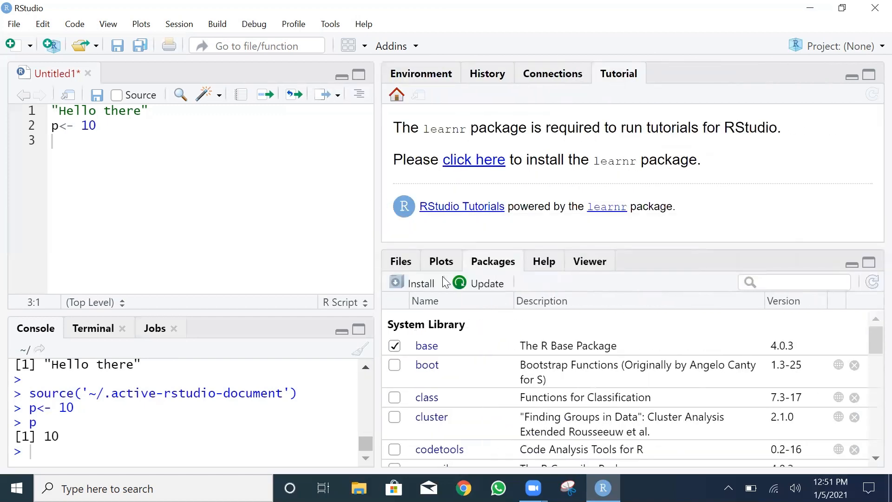
- Show the Files pane and try to open the My Pictures and My Music folders, dismissing each error
{"action": "left_click", "coordinate": [405, 267]}
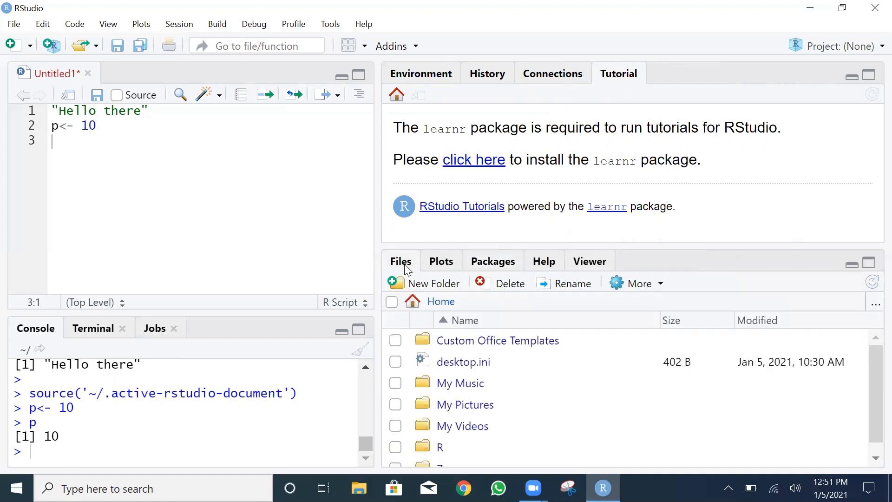
{"action": "scroll", "coordinate": [511, 409], "scroll_direction": "down", "scroll_amount": 1}
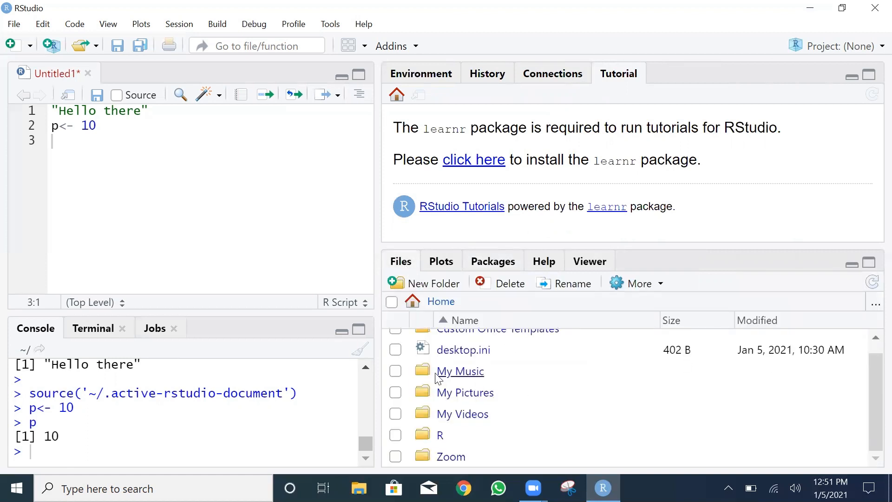
{"action": "left_click", "coordinate": [463, 394]}
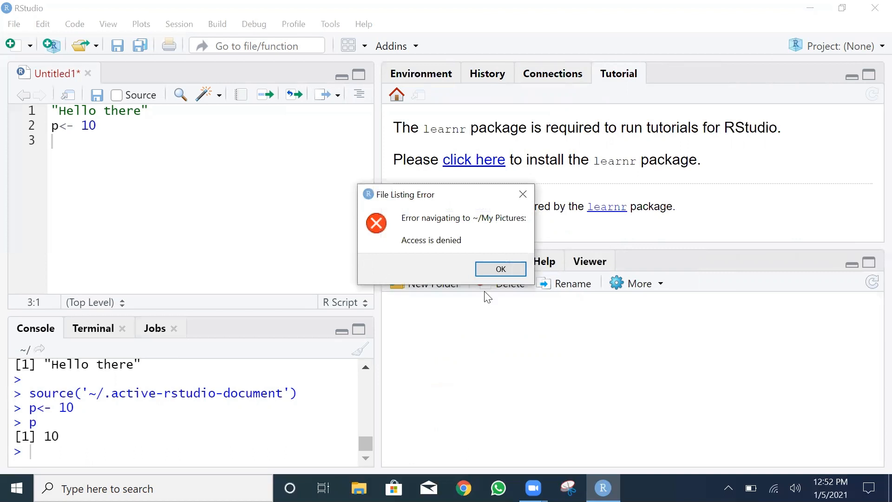
{"action": "left_click", "coordinate": [500, 269]}
{"action": "left_click", "coordinate": [449, 385]}
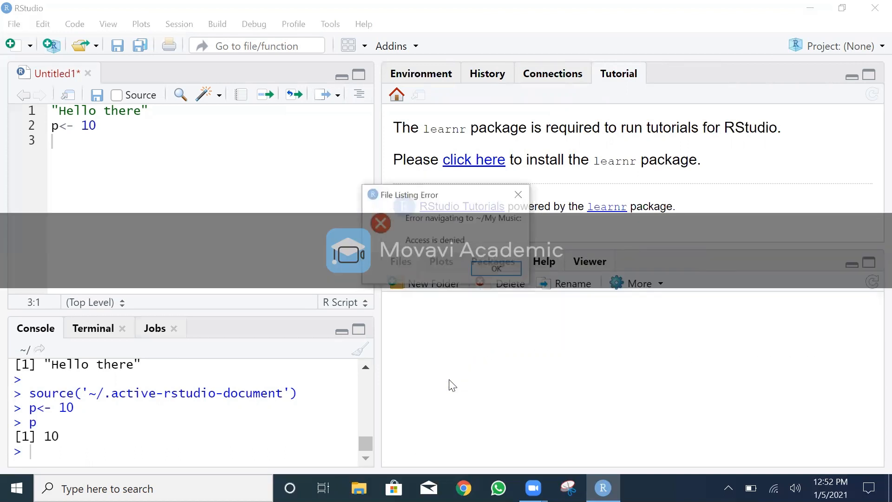
{"action": "left_click", "coordinate": [500, 272]}
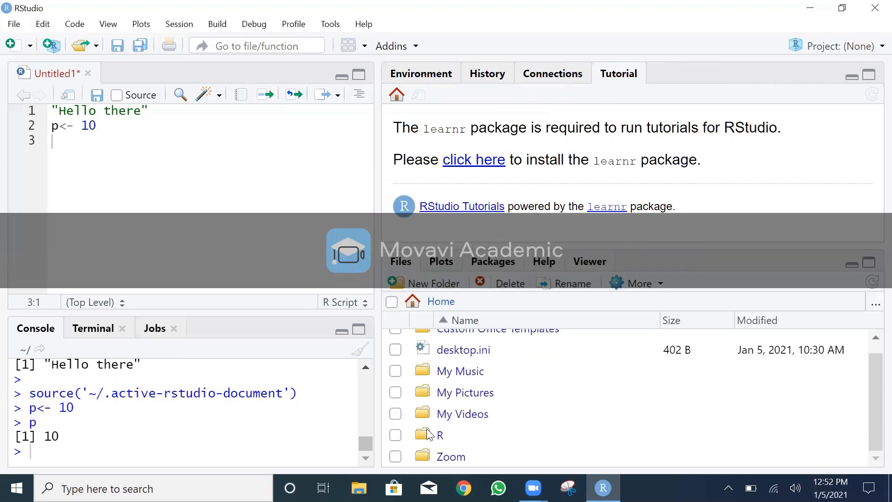
- Open desktop.ini from the Home folder in the editor, then visit the Custom Office Templates folder and return to Home
{"action": "left_click", "coordinate": [483, 352]}
{"action": "scroll", "coordinate": [480, 342], "scroll_direction": "up", "scroll_amount": 1}
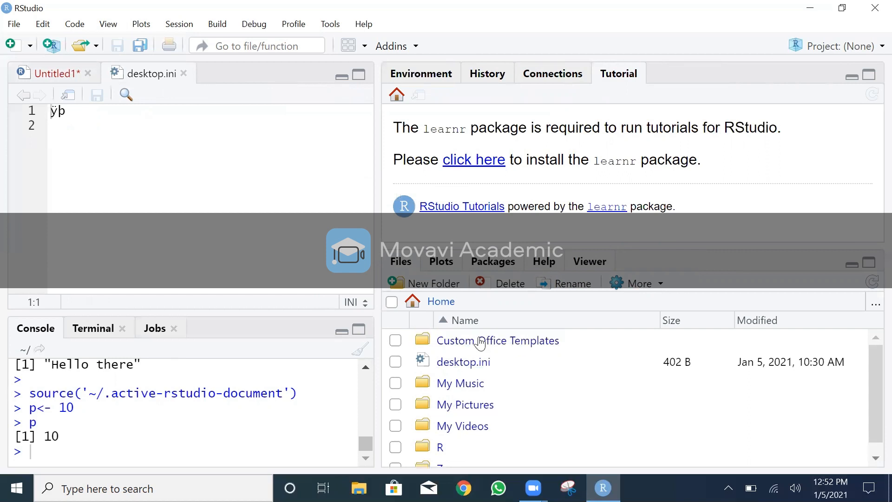
{"action": "left_click", "coordinate": [479, 342]}
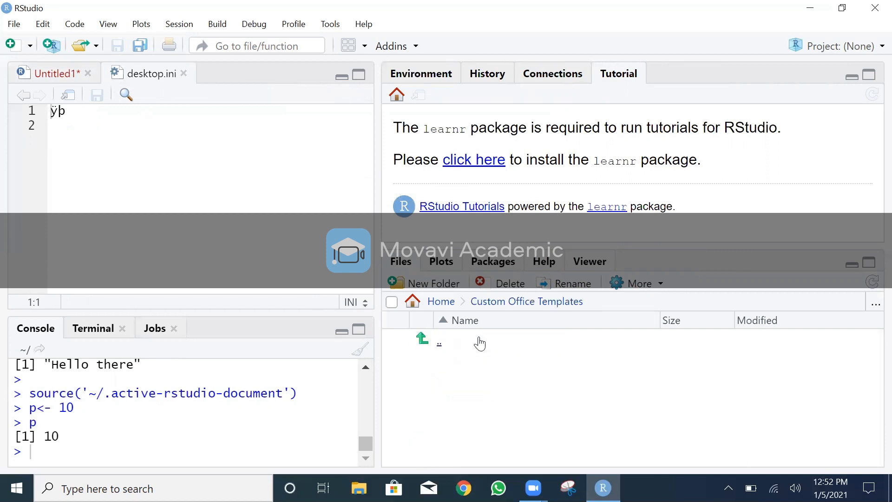
{"action": "left_click", "coordinate": [438, 347]}
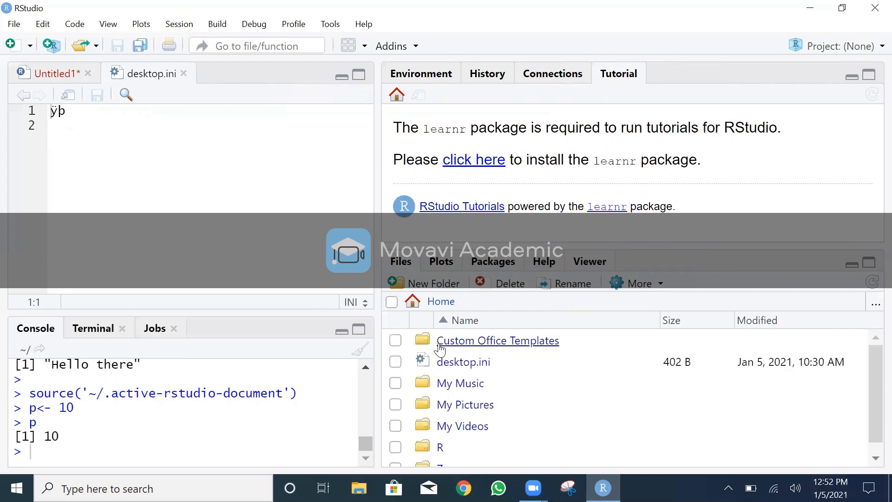
- Browse the R folder down through win-library to 4.0, then go back up to the Home folder
{"action": "scroll", "coordinate": [504, 426], "scroll_direction": "down", "scroll_amount": 1}
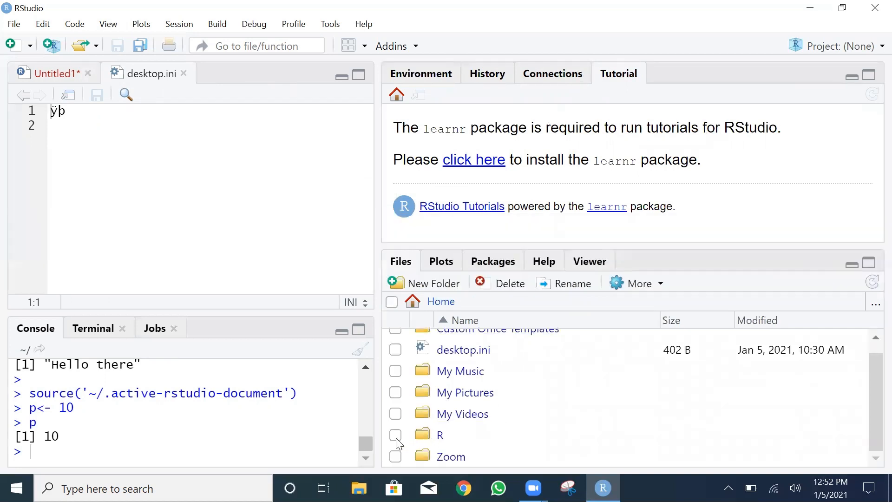
{"action": "left_click", "coordinate": [440, 435]}
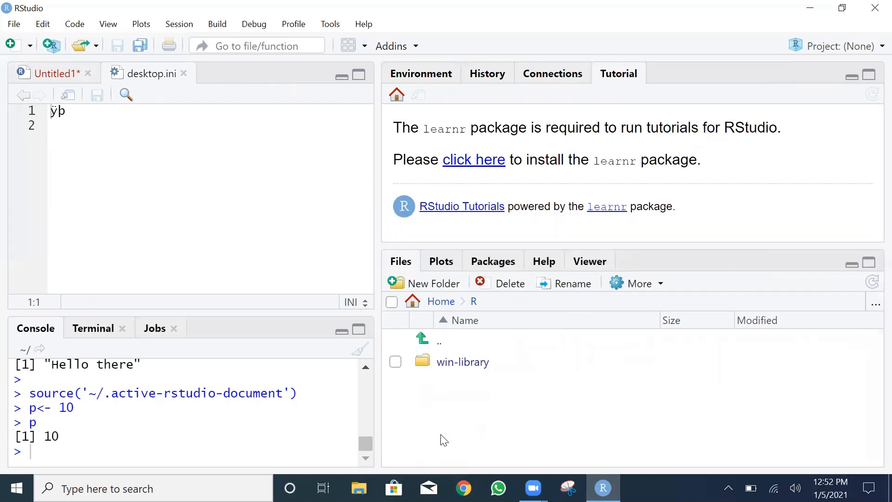
{"action": "left_click", "coordinate": [460, 363]}
{"action": "left_click", "coordinate": [447, 363]}
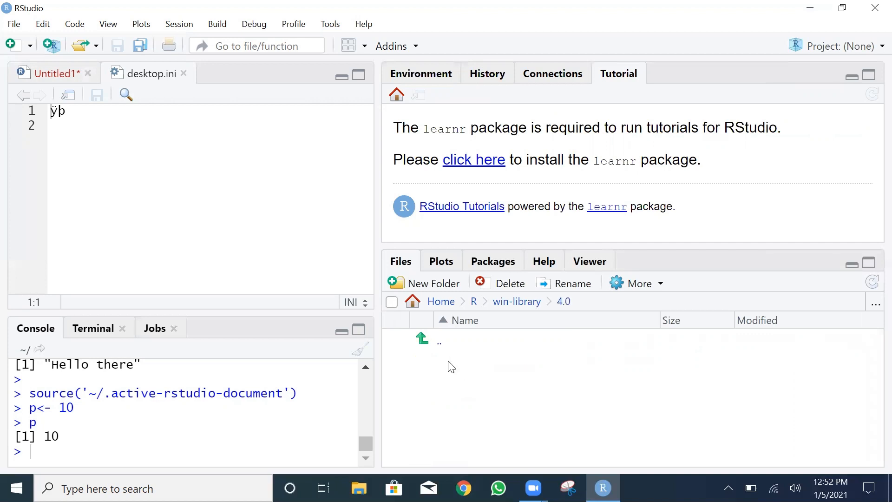
{"action": "left_click", "coordinate": [505, 301]}
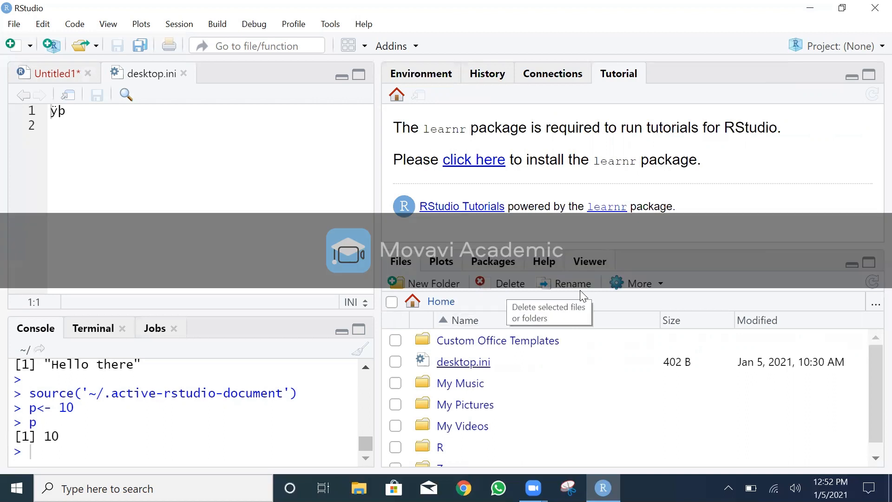
- View the additional file operations for the Home folder and close them, then show the Plots and Packages panes
{"action": "left_click", "coordinate": [649, 286]}
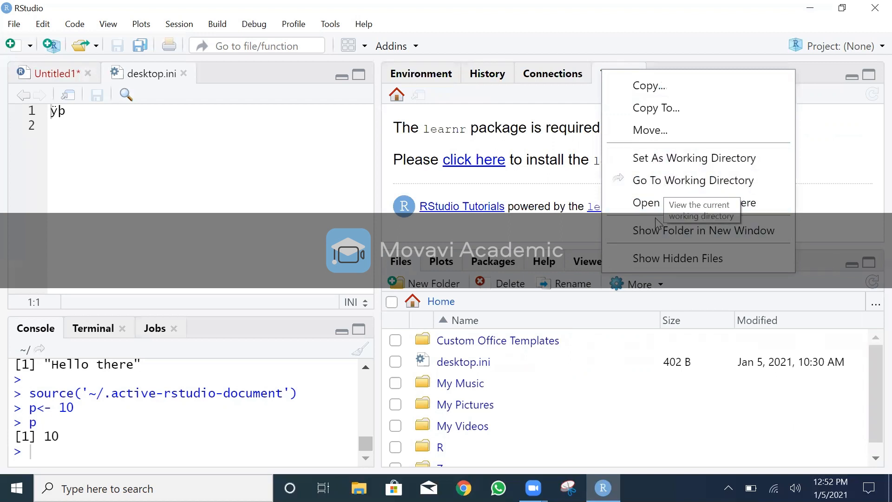
{"action": "left_click", "coordinate": [619, 380]}
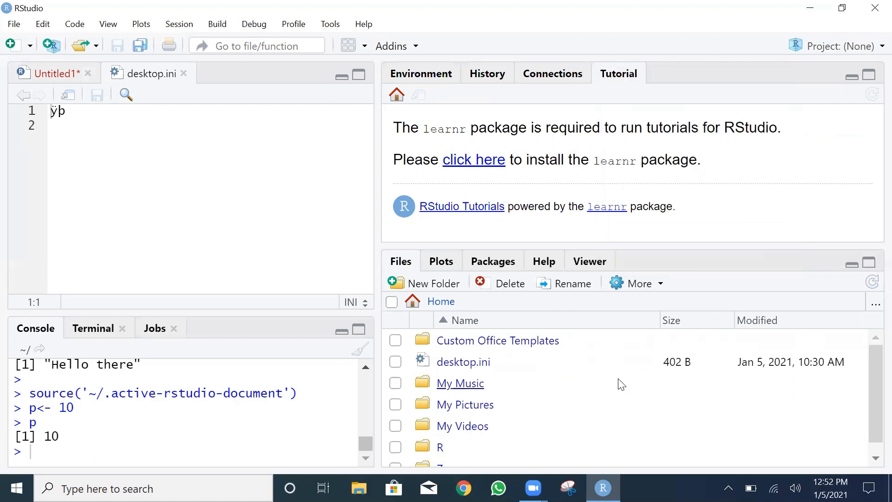
{"action": "left_click", "coordinate": [440, 266]}
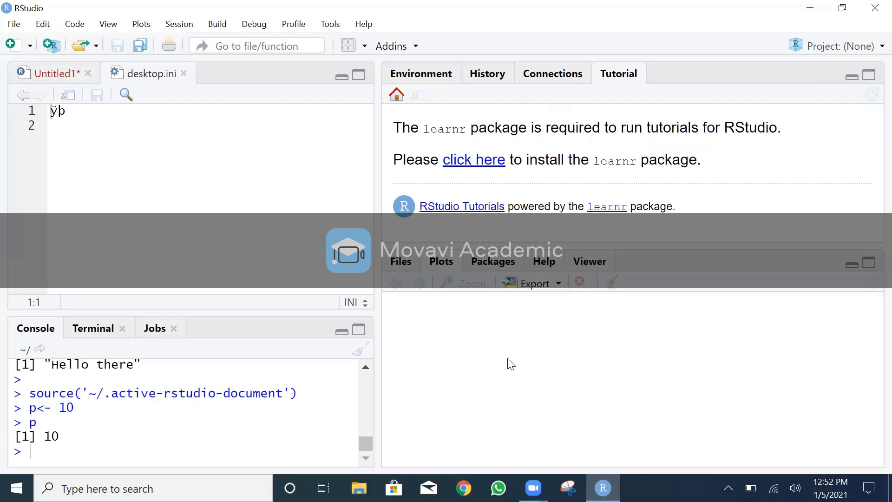
{"action": "left_click", "coordinate": [483, 268]}
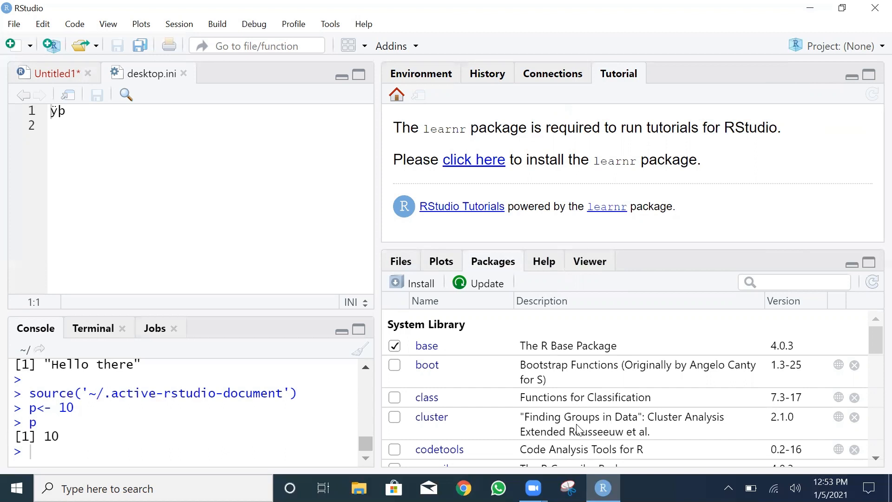
- Start a package installation from the CRAN repository, choose dplyr as the package, and cancel without installing
{"action": "left_click", "coordinate": [414, 285]}
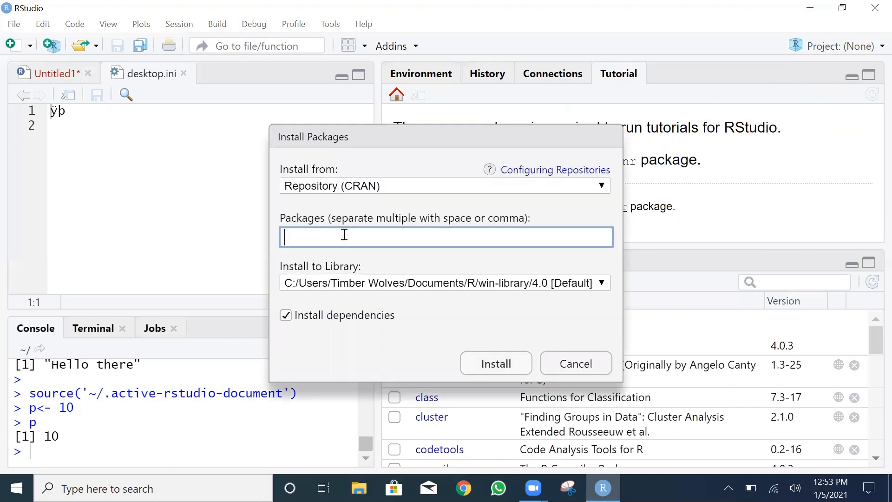
{"action": "type", "text": "dpl"}
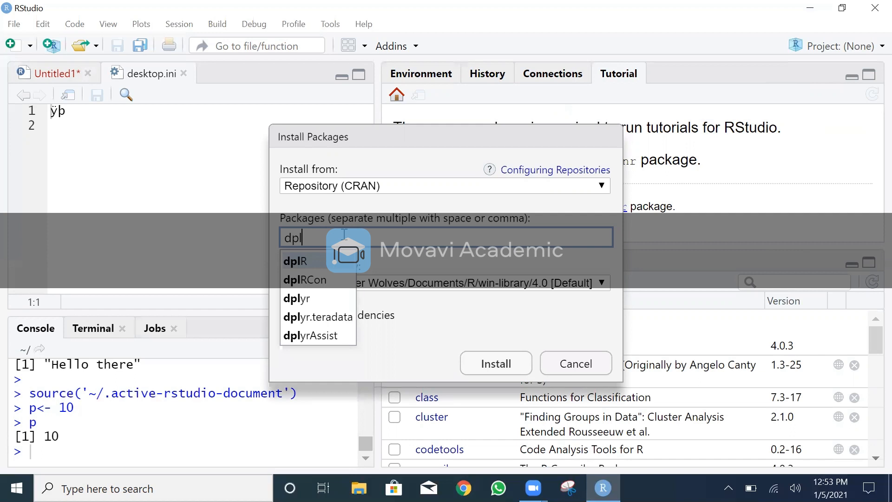
{"action": "left_click", "coordinate": [307, 303]}
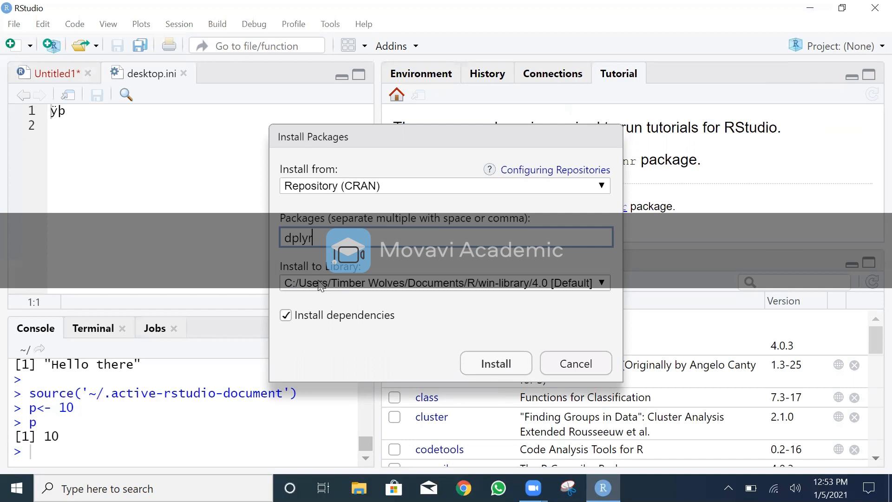
{"action": "left_click", "coordinate": [583, 364]}
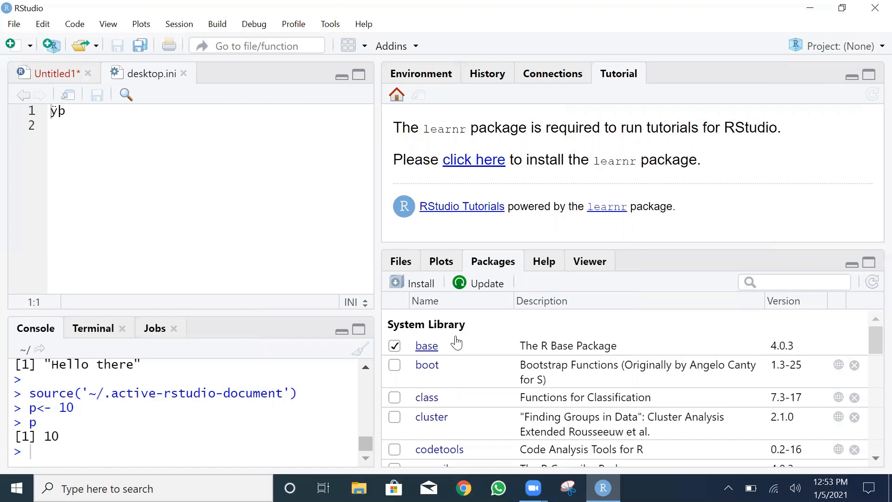
- Show the Help pane and run ?barplot in the console to open the function's documentation
{"action": "left_click", "coordinate": [550, 267]}
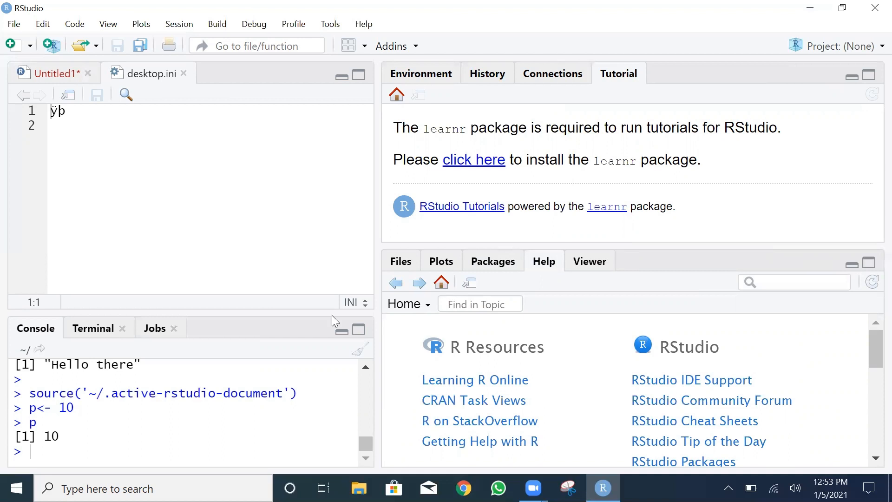
{"action": "type", "text": "?"}
{"action": "type", "text": "p"}
{"action": "type", "text": "ar"}
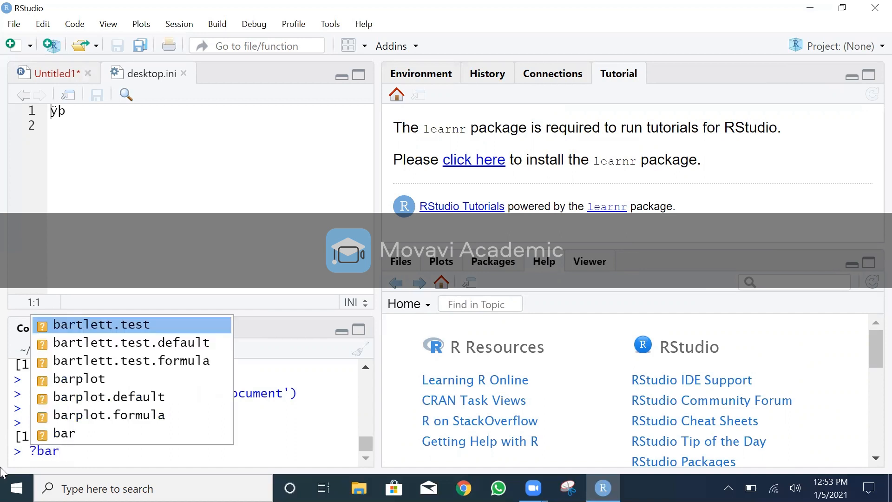
{"action": "key", "text": "Down"}
{"action": "key", "text": "Down"}
{"action": "key", "text": "Down"}
{"action": "key", "text": "Return"}
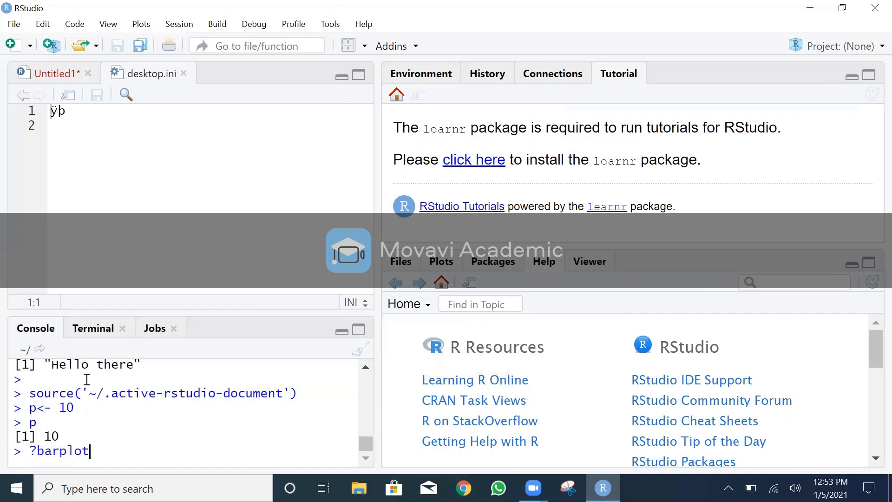
{"action": "key", "text": "Return"}
- Examine the usage, arguments and value sections of the Bar Plots documentation, then show the Viewer pane
{"action": "scroll", "coordinate": [492, 398], "scroll_direction": "down", "scroll_amount": 3}
{"action": "scroll", "coordinate": [492, 398], "scroll_direction": "up", "scroll_amount": 3}
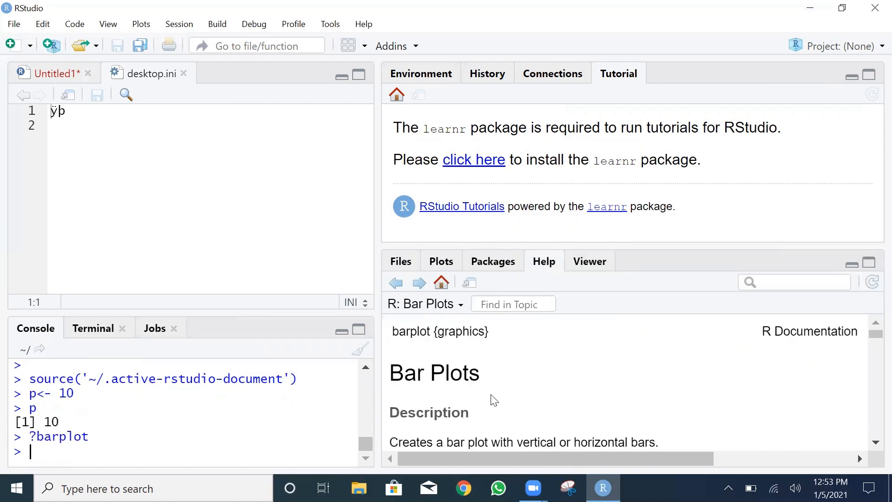
{"action": "scroll", "coordinate": [483, 376], "scroll_direction": "down", "scroll_amount": 2}
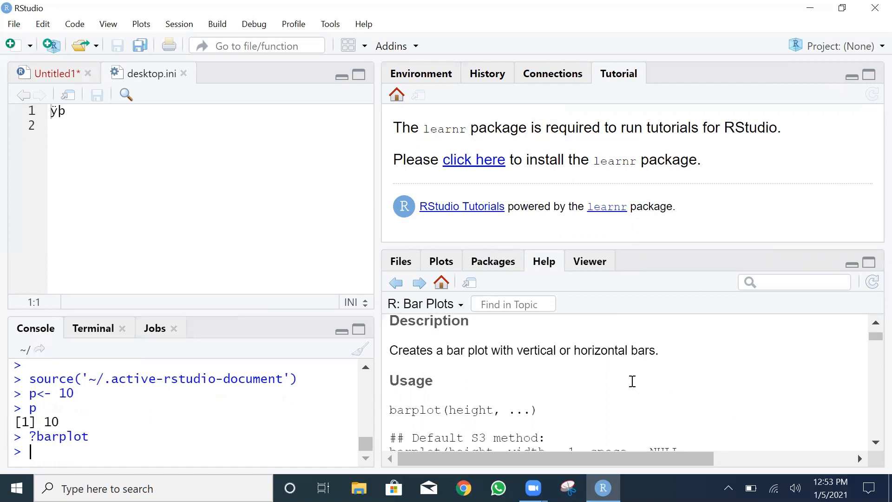
{"action": "scroll", "coordinate": [634, 386], "scroll_direction": "down", "scroll_amount": 5}
{"action": "scroll", "coordinate": [635, 386], "scroll_direction": "up", "scroll_amount": 3}
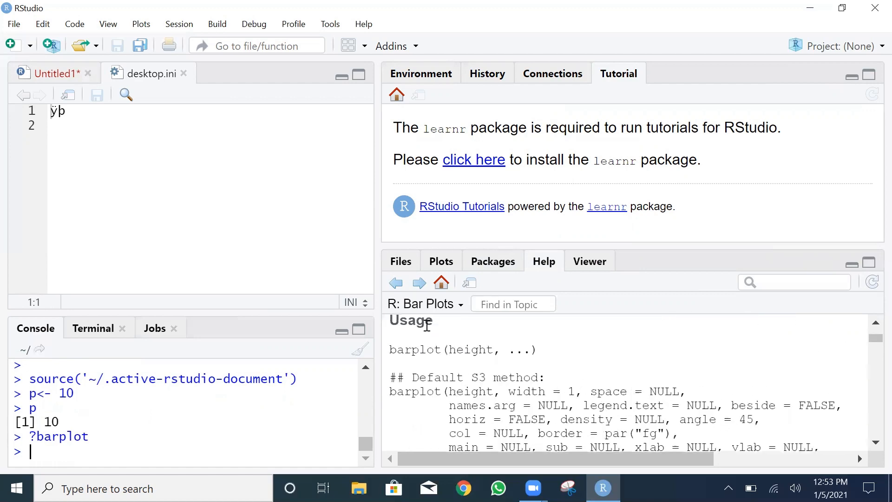
{"action": "scroll", "coordinate": [459, 373], "scroll_direction": "down", "scroll_amount": 3}
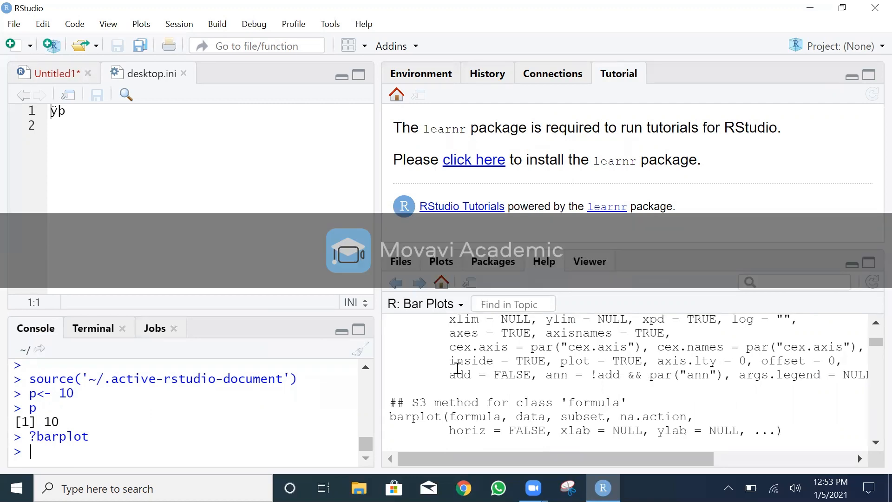
{"action": "scroll", "coordinate": [458, 369], "scroll_direction": "down", "scroll_amount": 3}
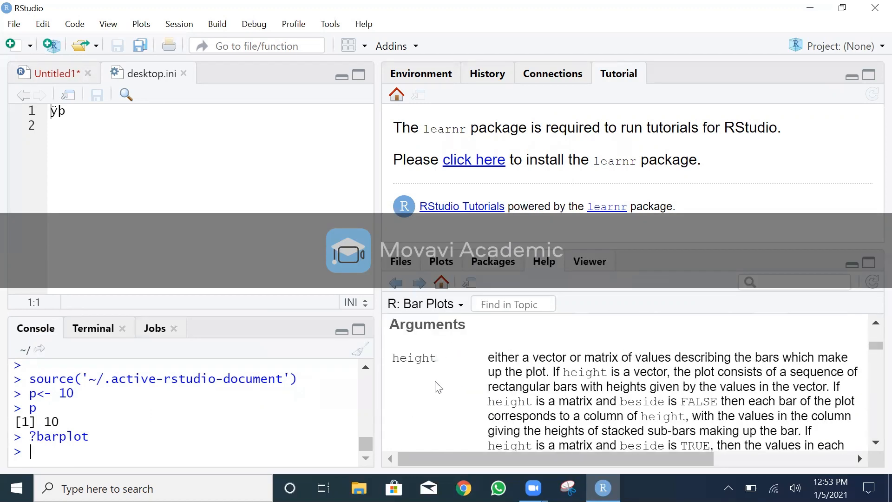
{"action": "scroll", "coordinate": [437, 386], "scroll_direction": "down", "scroll_amount": 10}
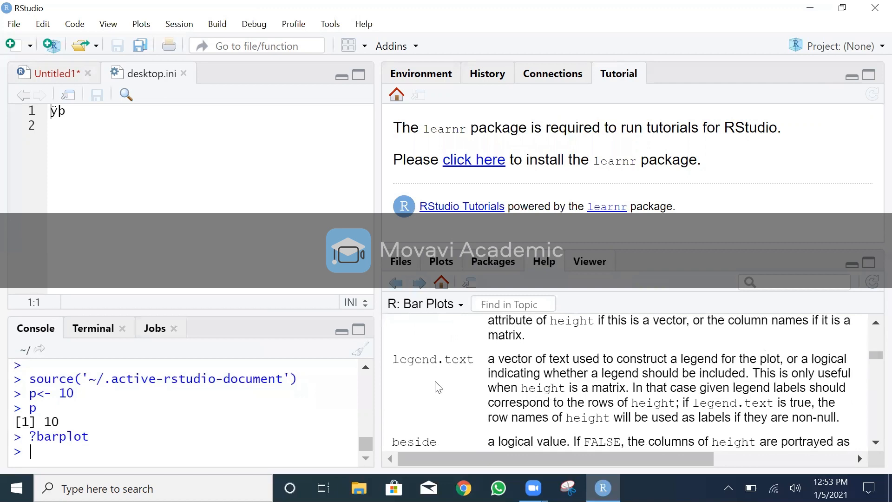
{"action": "scroll", "coordinate": [436, 386], "scroll_direction": "down", "scroll_amount": 3}
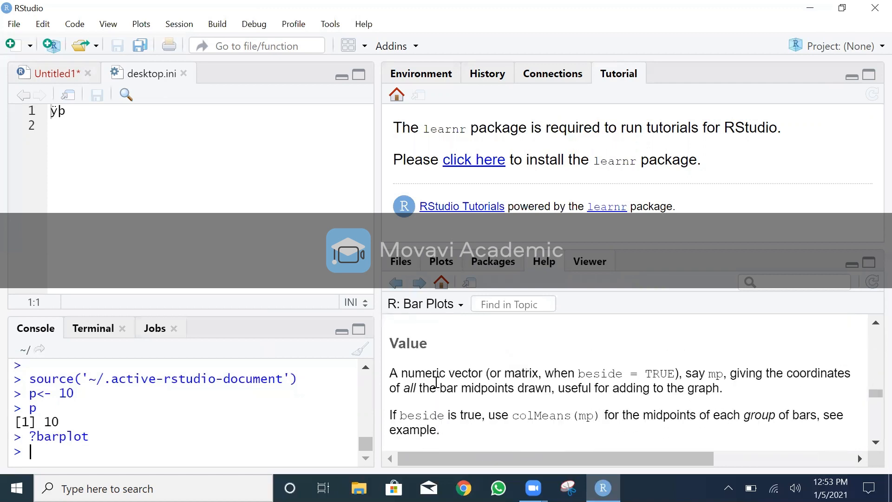
{"action": "scroll", "coordinate": [459, 454], "scroll_direction": "up", "scroll_amount": 3}
{"action": "scroll", "coordinate": [458, 454], "scroll_direction": "up", "scroll_amount": 10}
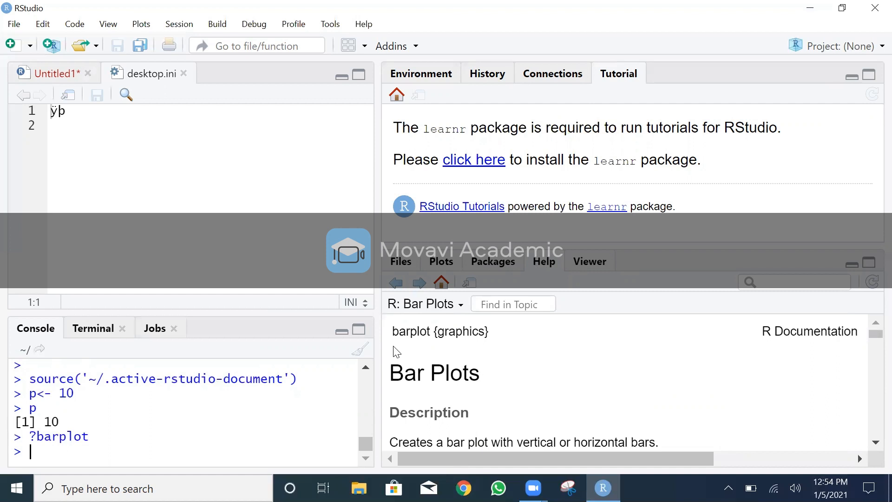
{"action": "left_click", "coordinate": [595, 265]}
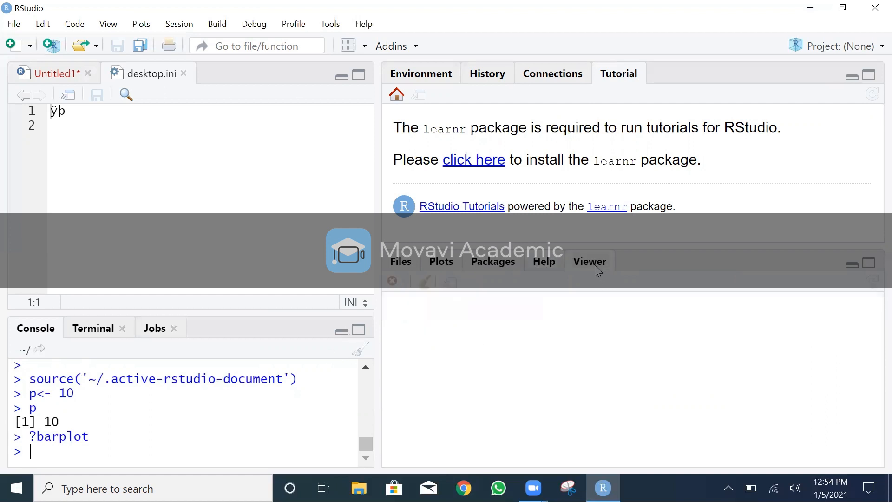